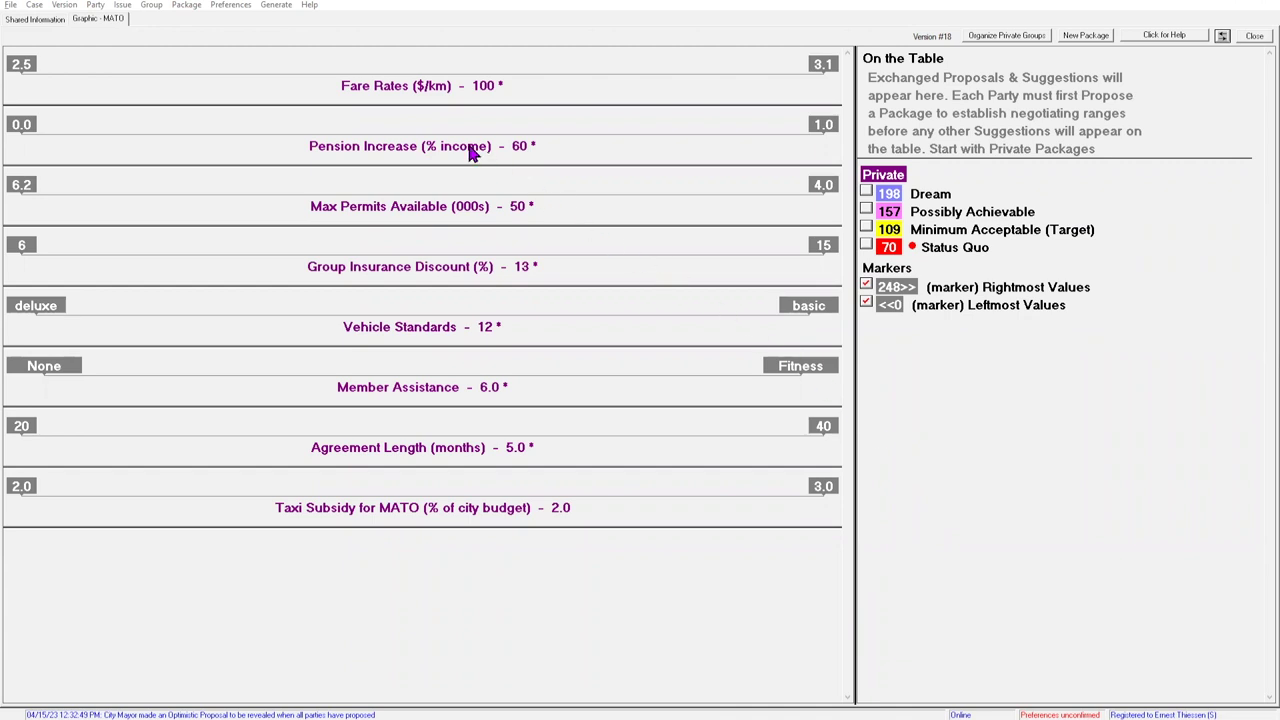
- Review the satisfaction graphs for Fare Rates, Pension Increase, Max Permits Available and Group Insurance Discount one after another
{"action": "left_click", "coordinate": [397, 91]}
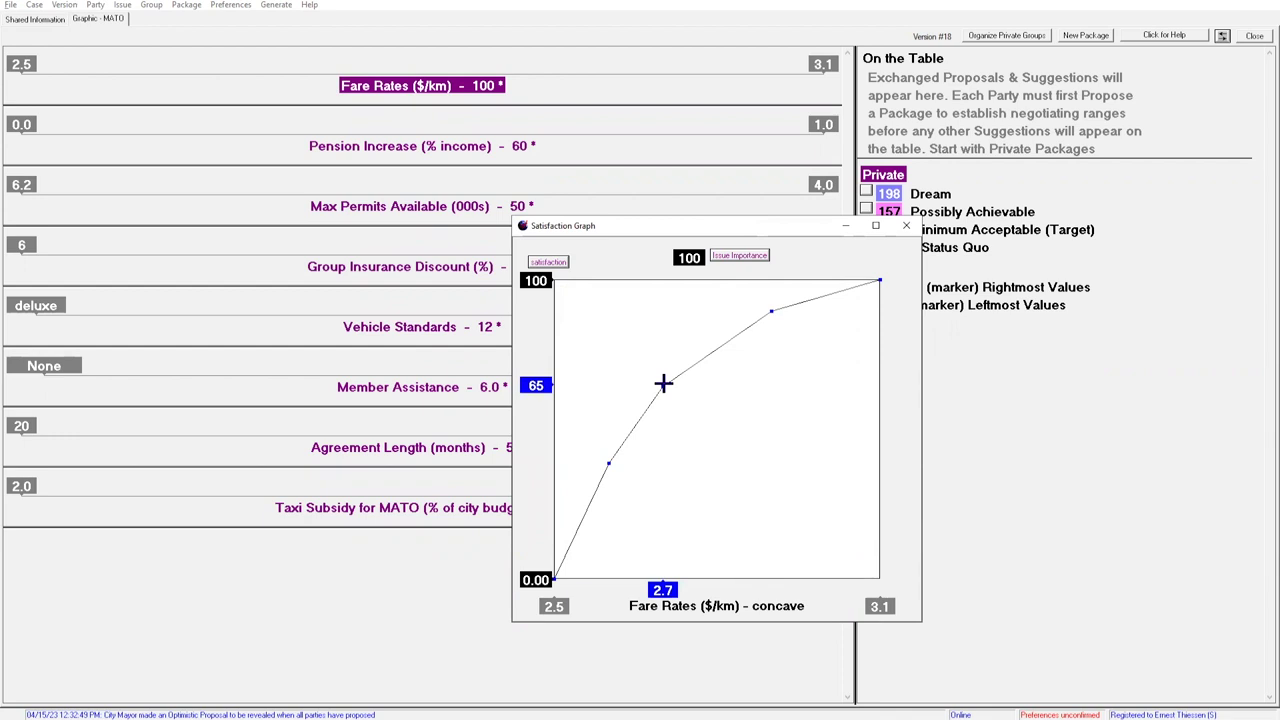
{"action": "left_click", "coordinate": [904, 228]}
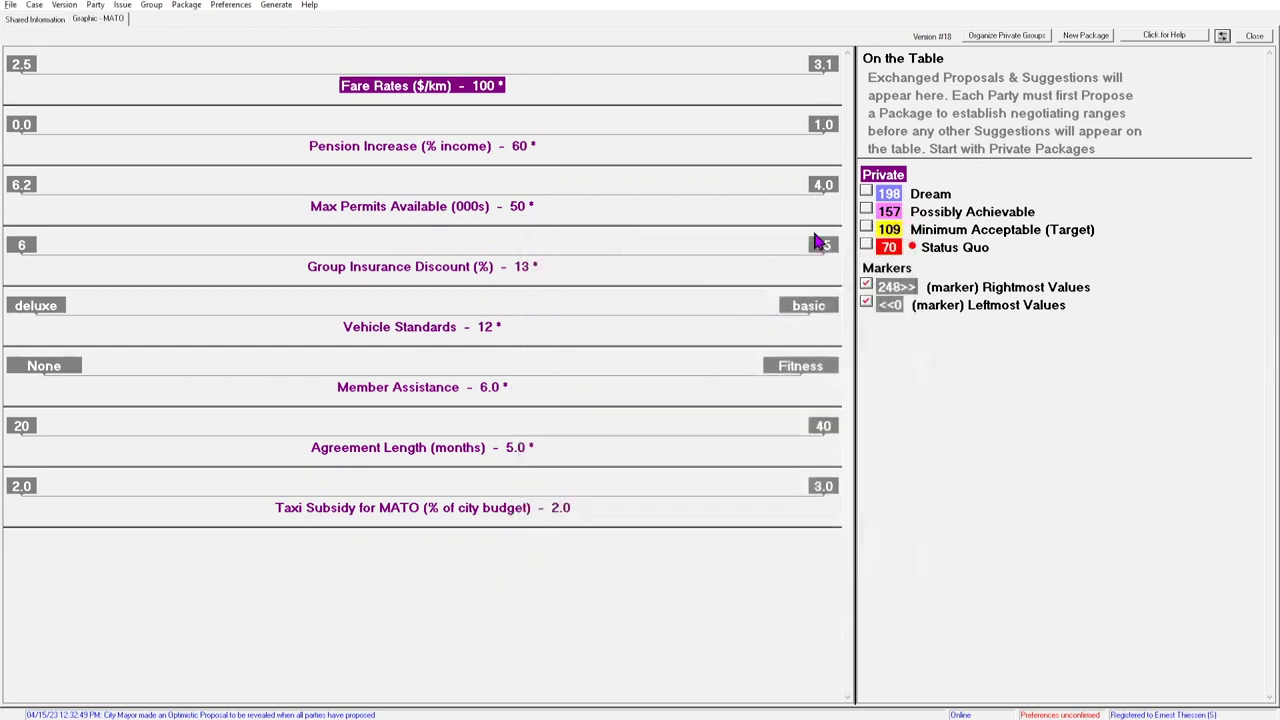
{"action": "left_click", "coordinate": [411, 150]}
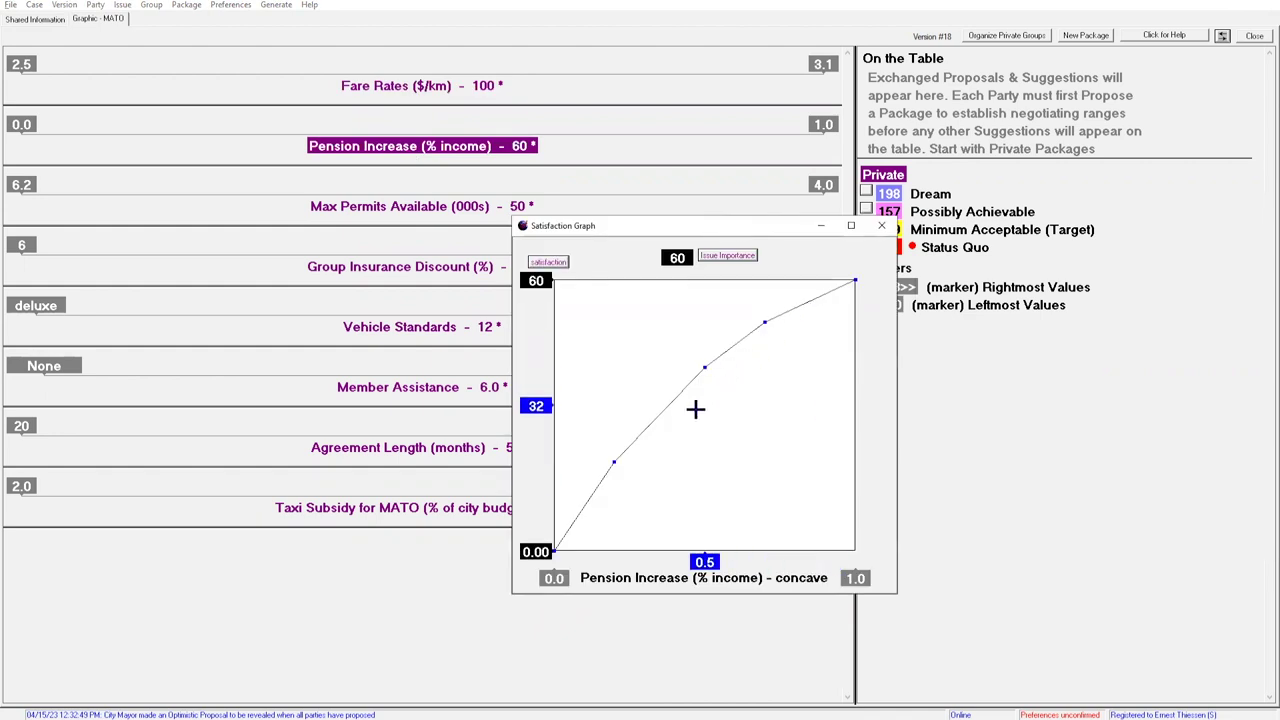
{"action": "left_click", "coordinate": [881, 226]}
{"action": "left_click", "coordinate": [432, 208]}
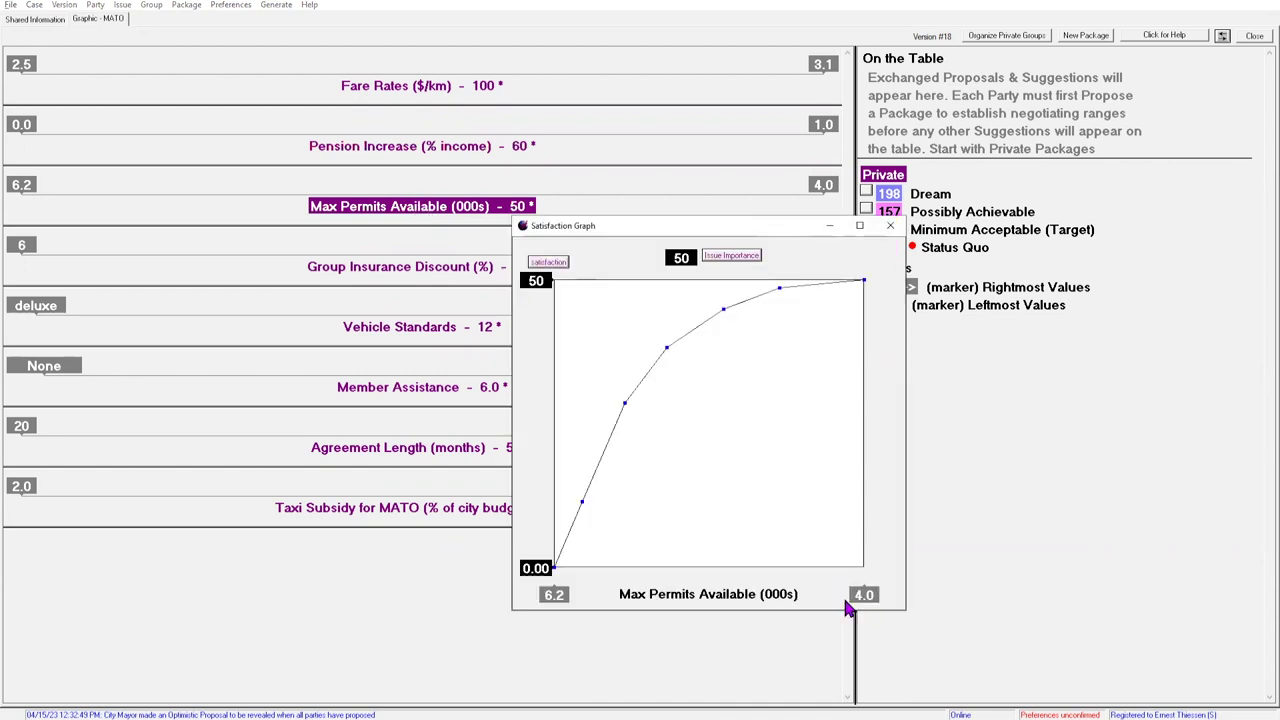
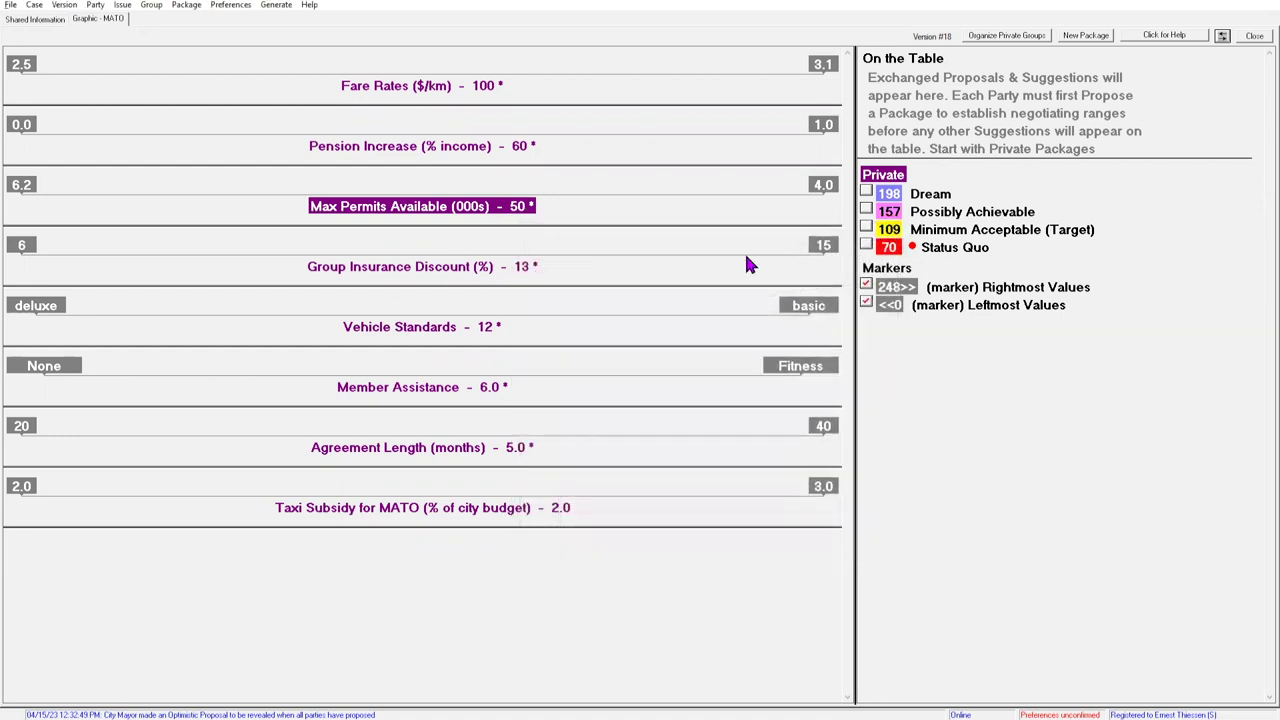
{"action": "double_click", "coordinate": [451, 268]}
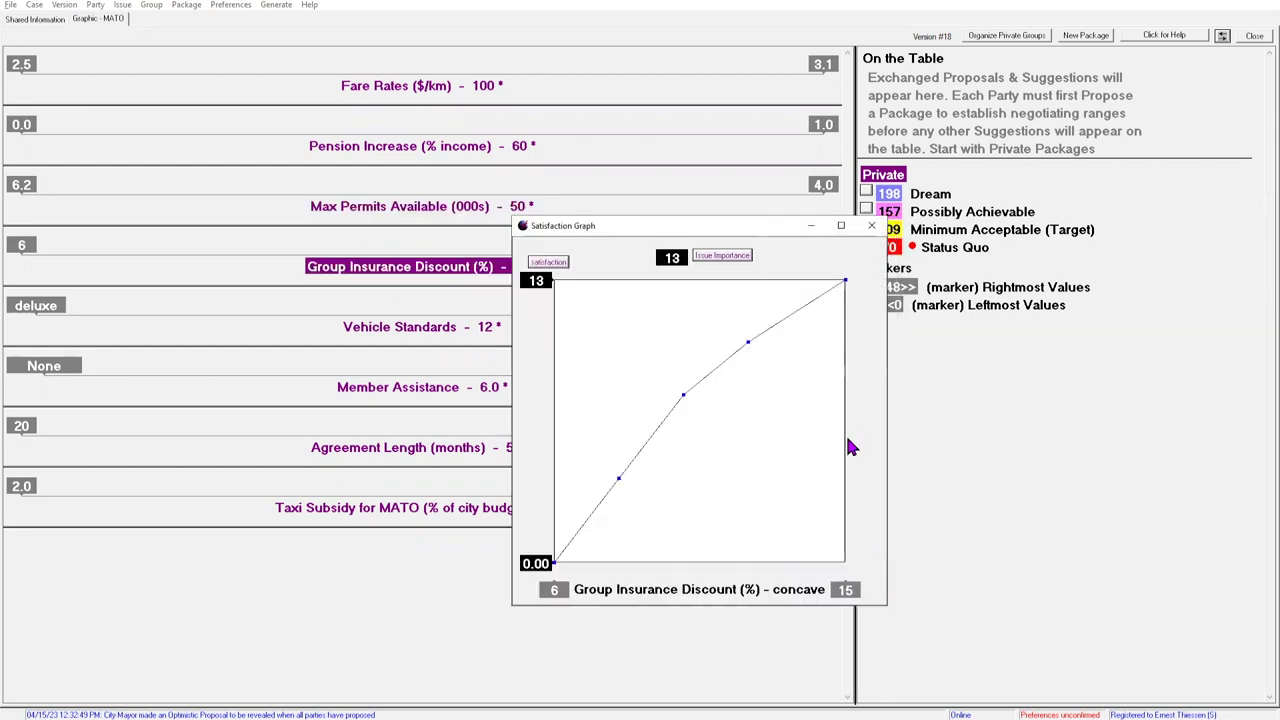
{"action": "left_click", "coordinate": [871, 226]}
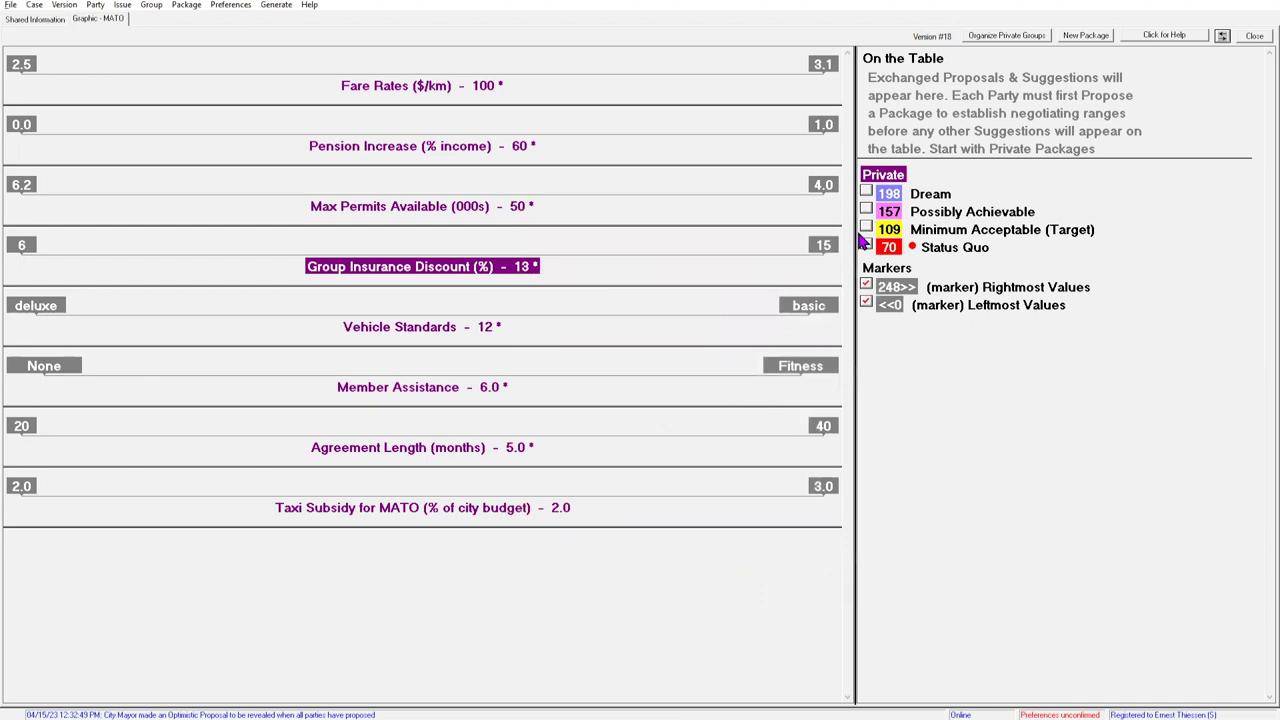
- Inspect the satisfaction graphs of the Vehicle Standards and Member Assistance issues, checking the ratings of their intermediate options
{"action": "double_click", "coordinate": [436, 328]}
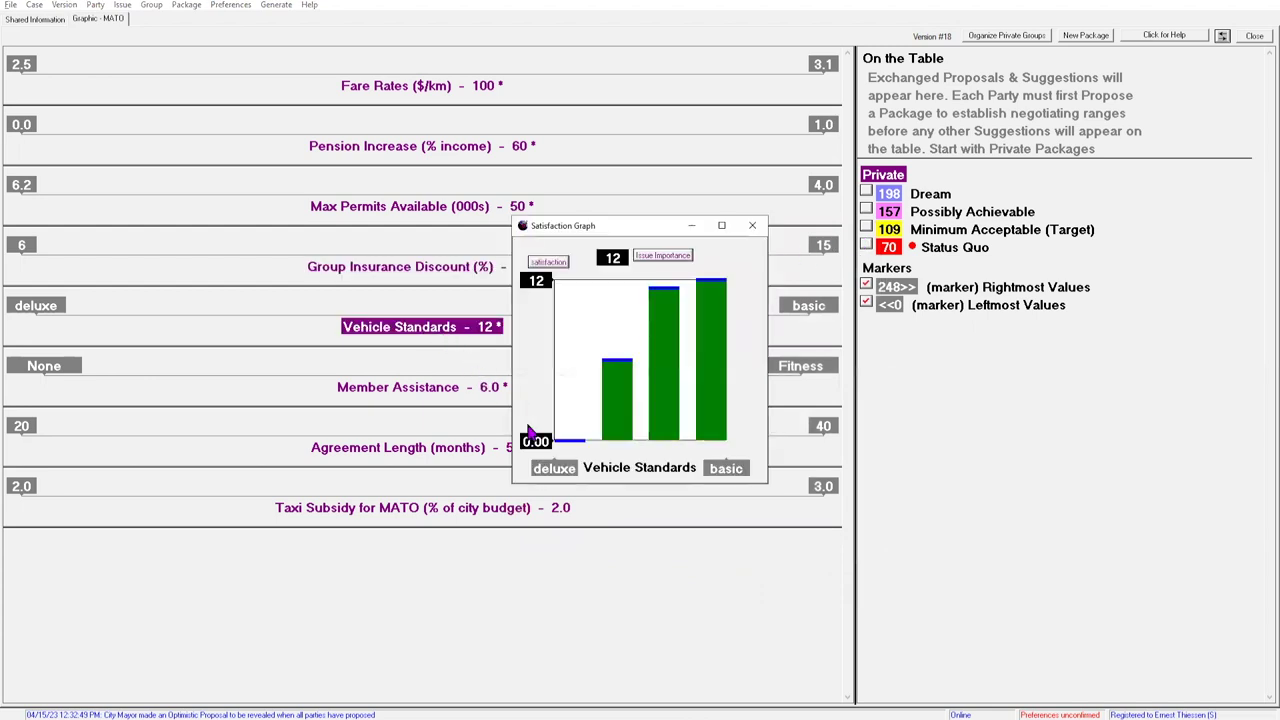
{"action": "mouse_move", "coordinate": [616, 362]}
{"action": "left_click_drag", "start_coordinate": [616, 362], "coordinate": [616, 357]}
{"action": "mouse_move", "coordinate": [663, 286]}
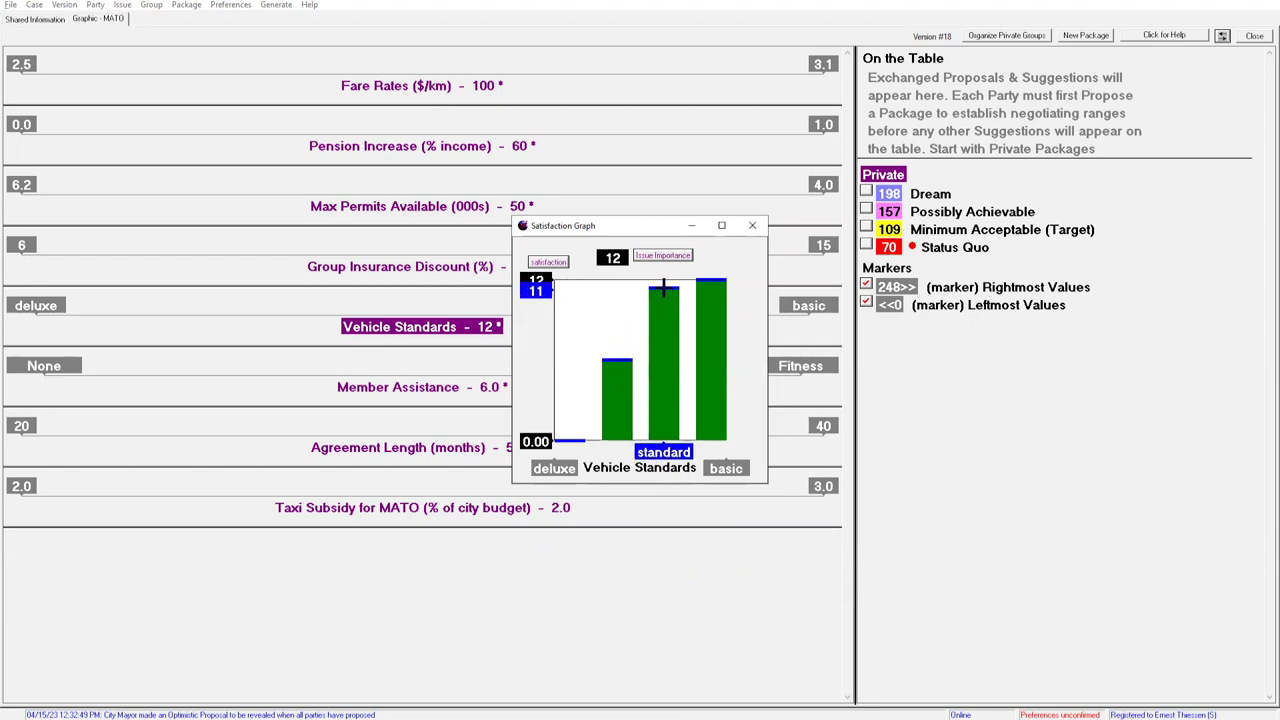
{"action": "left_click", "coordinate": [752, 228]}
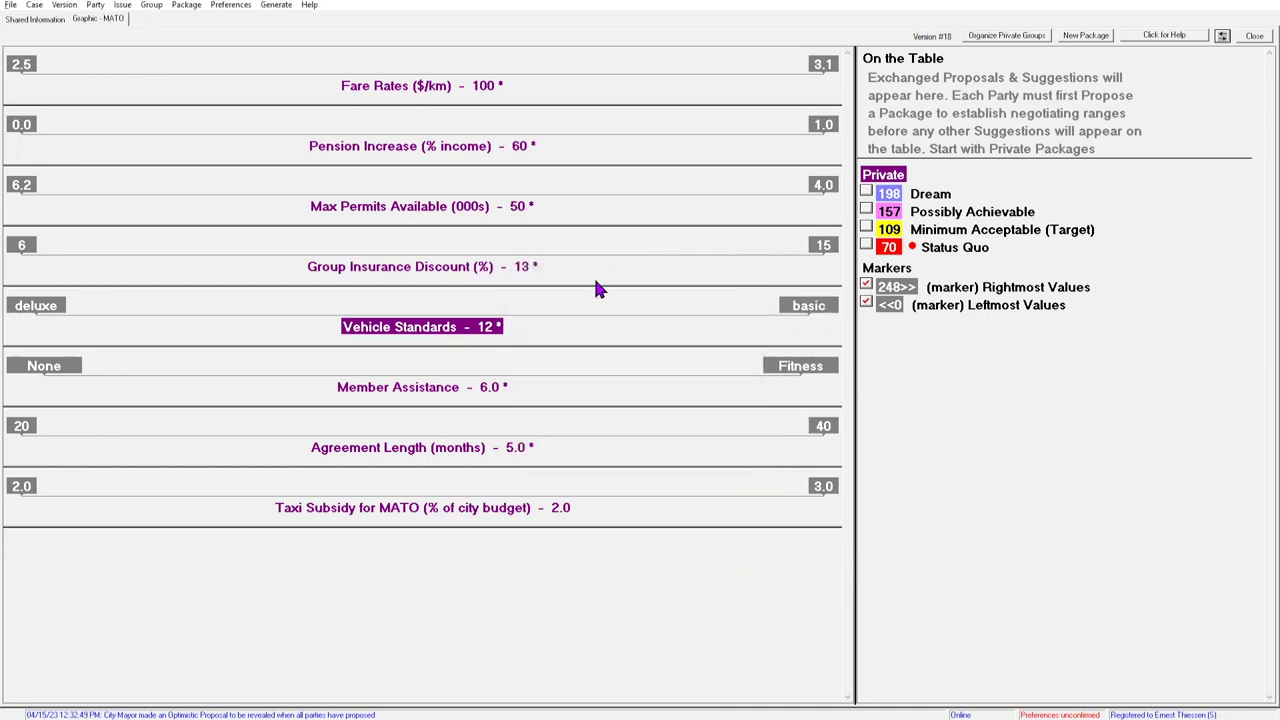
{"action": "left_click", "coordinate": [435, 392]}
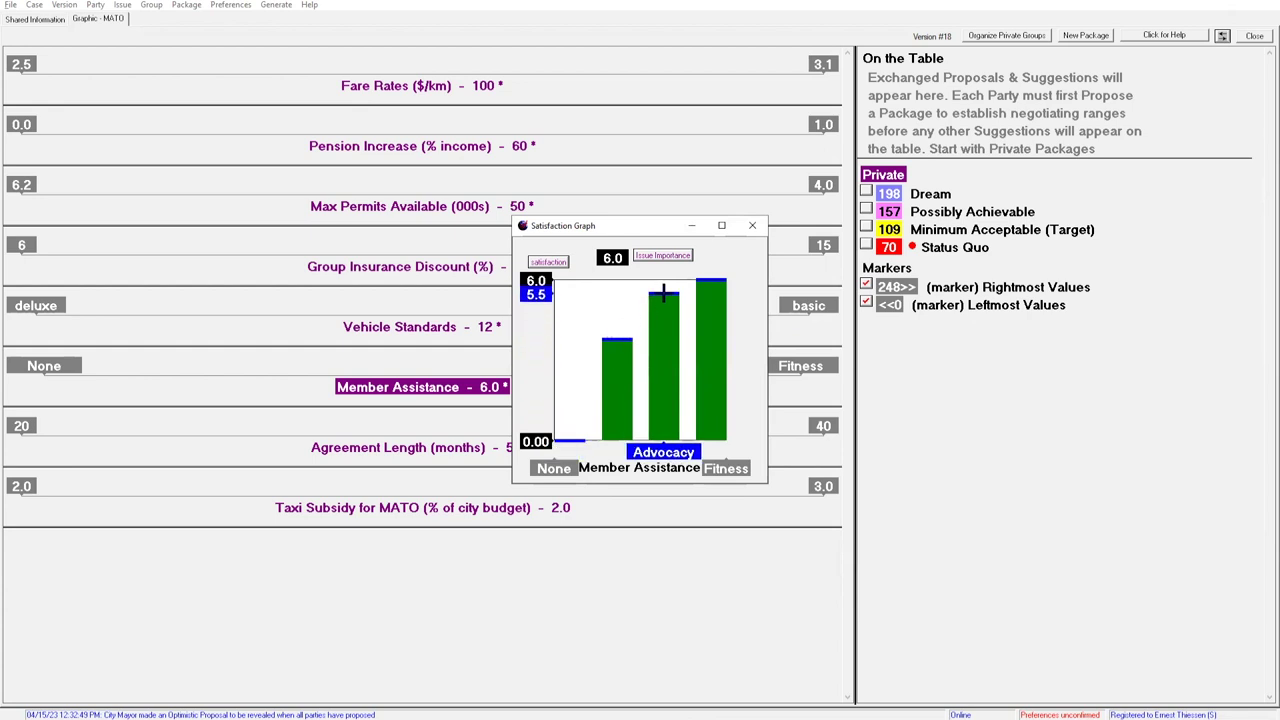
{"action": "left_click", "coordinate": [752, 225]}
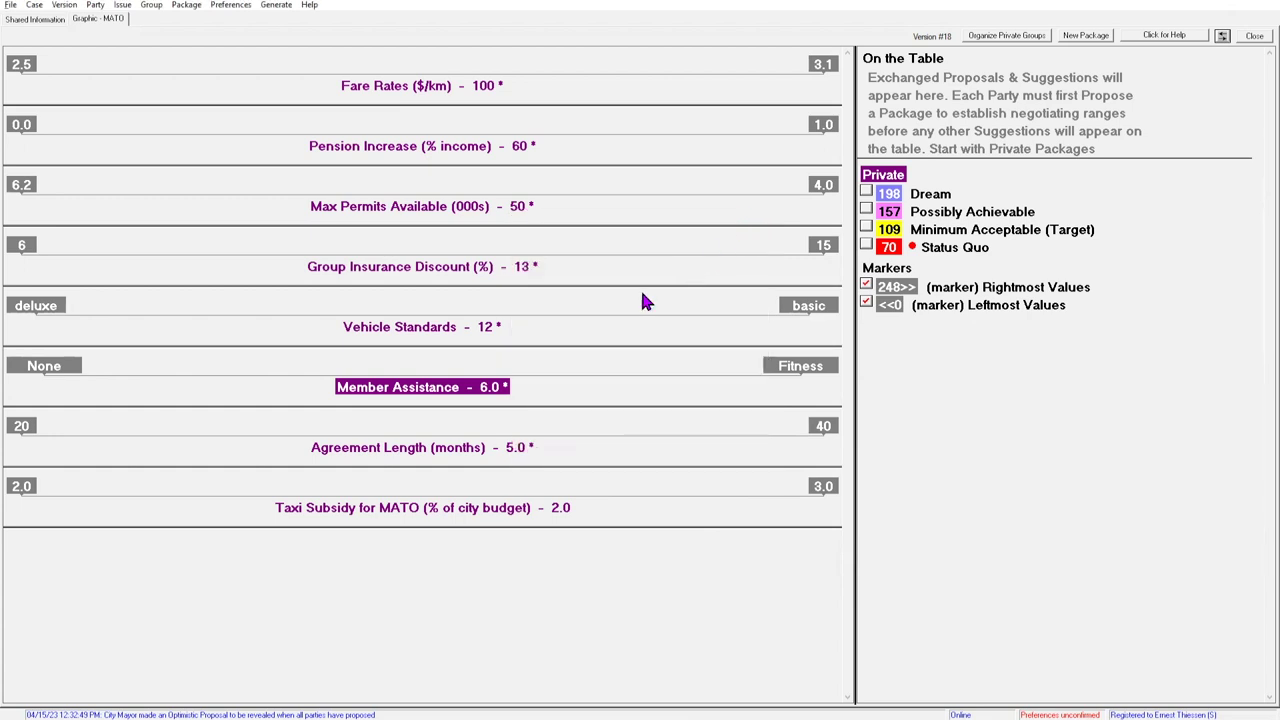
- View the satisfaction graphs for Agreement Length (months) and Taxi Subsidy for MATO (% of city budget)
{"action": "double_click", "coordinate": [427, 449]}
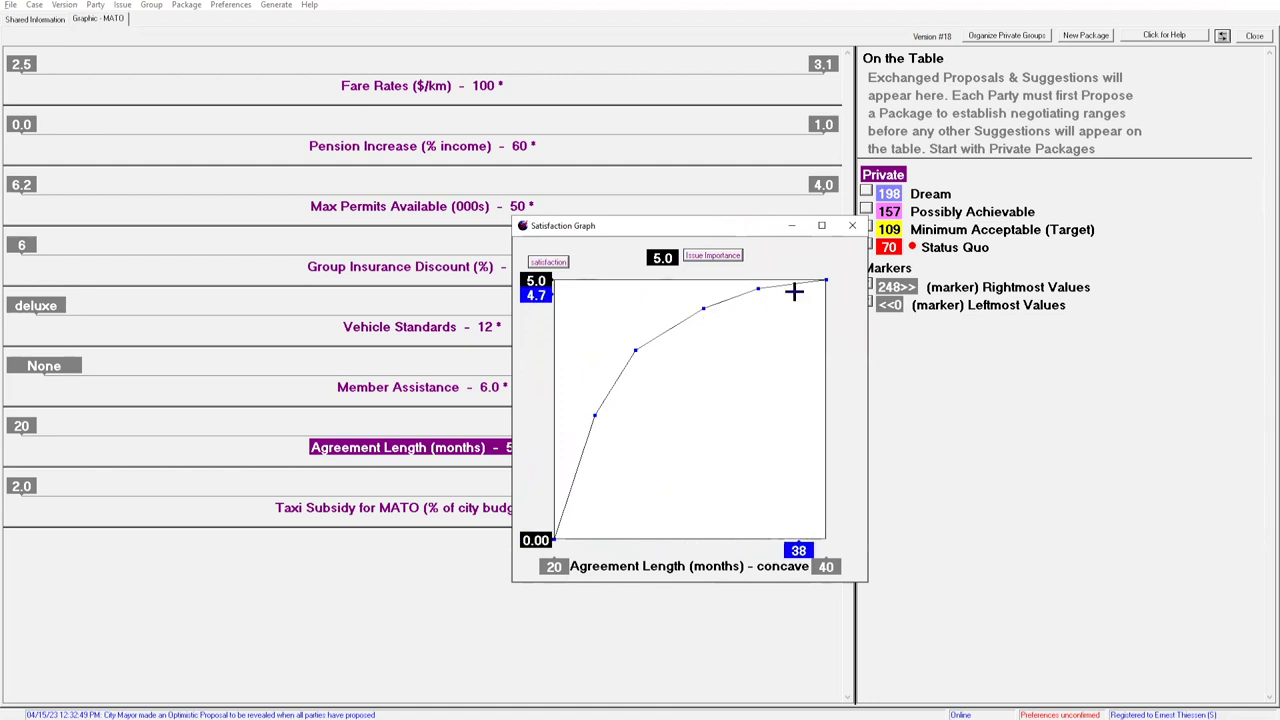
{"action": "left_click", "coordinate": [851, 229]}
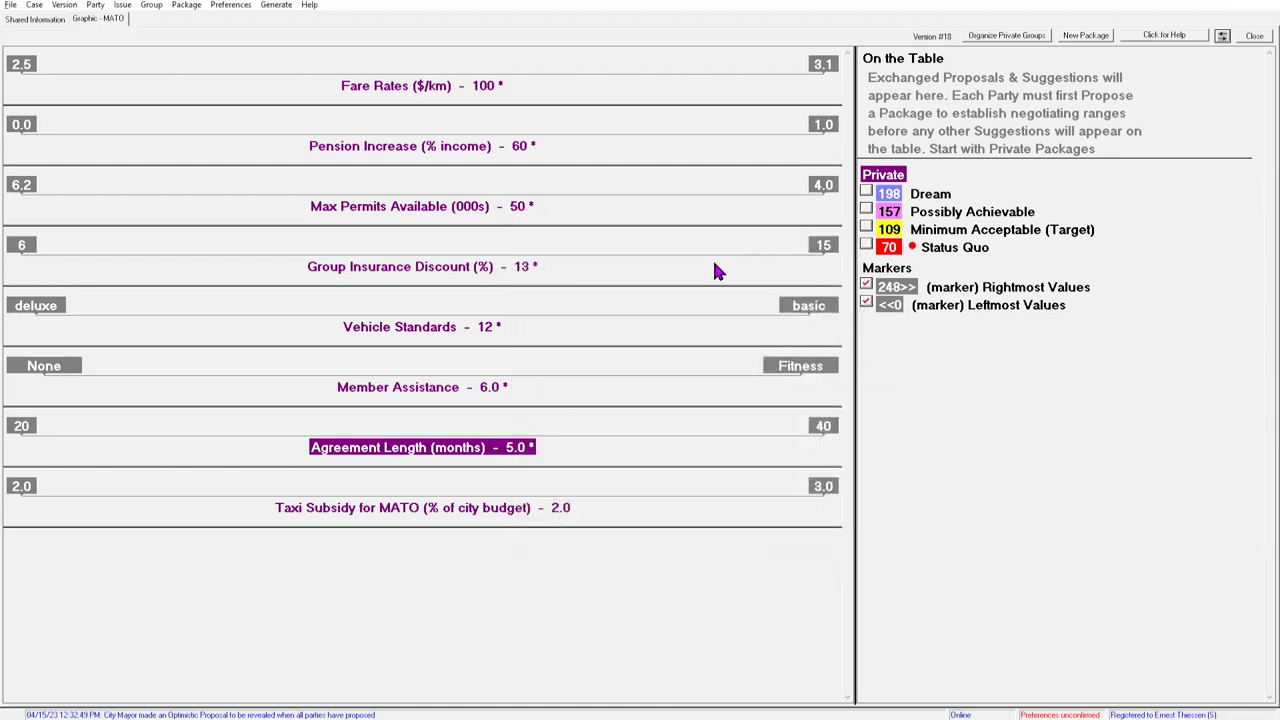
{"action": "double_click", "coordinate": [430, 508]}
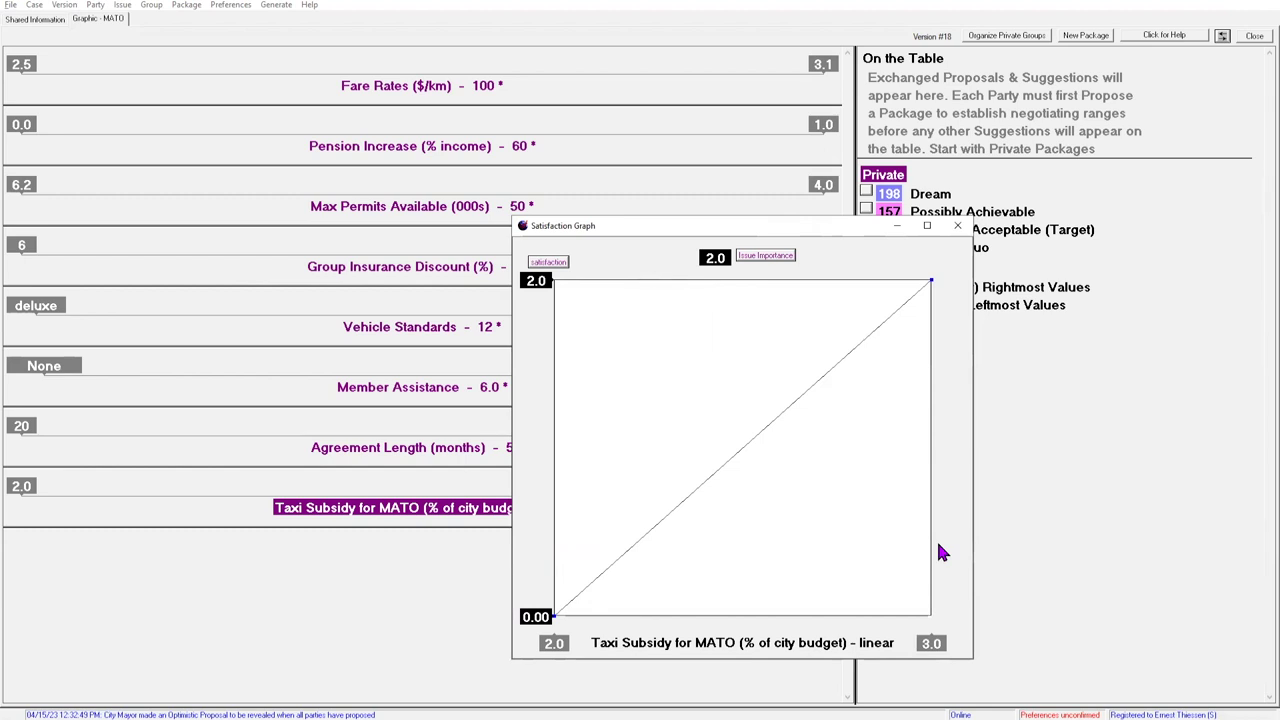
{"action": "left_click", "coordinate": [957, 226]}
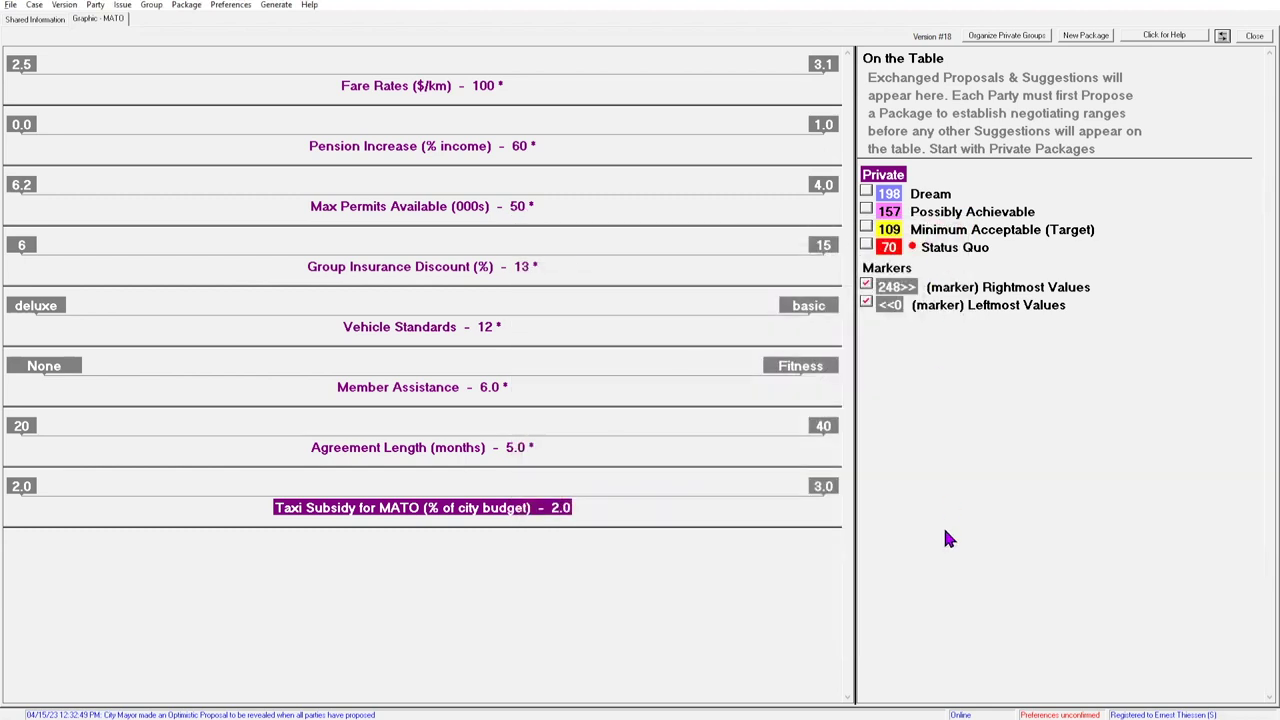
- Examine the Cost formula and the TaxiSubsidy inequality in the version's Shared Constraints
{"action": "left_click", "coordinate": [64, 6]}
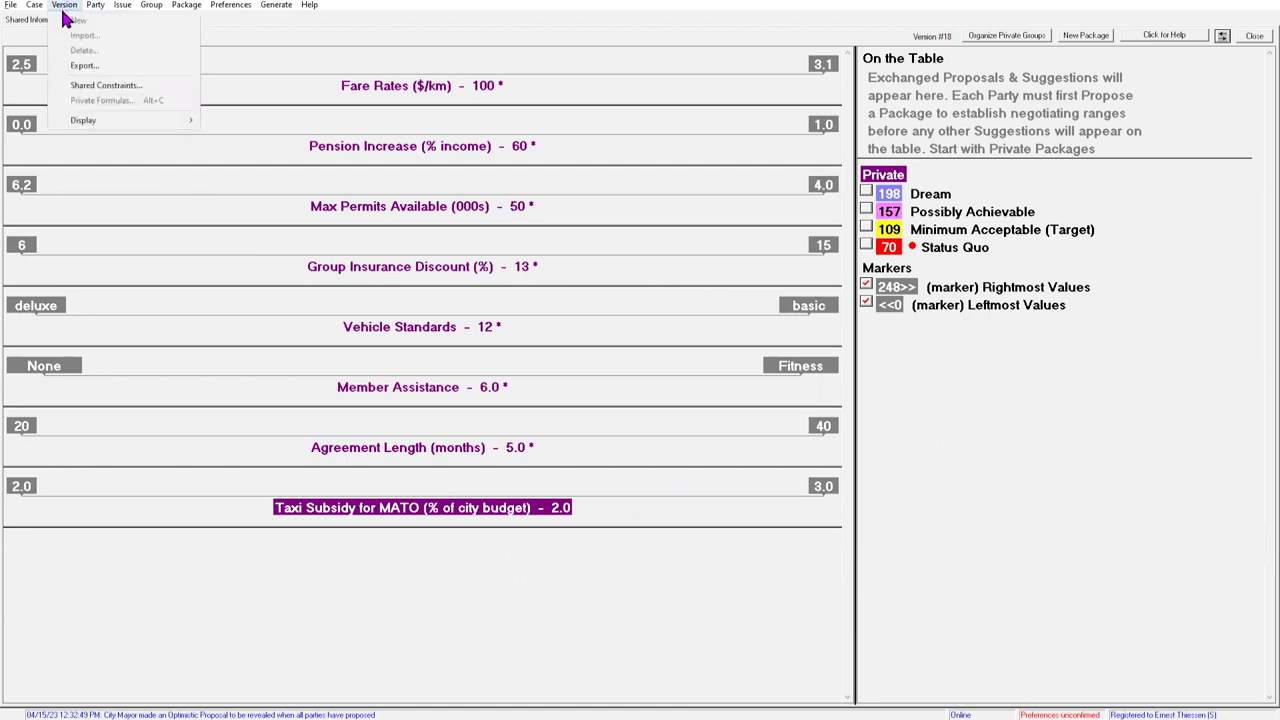
{"action": "left_click", "coordinate": [95, 85]}
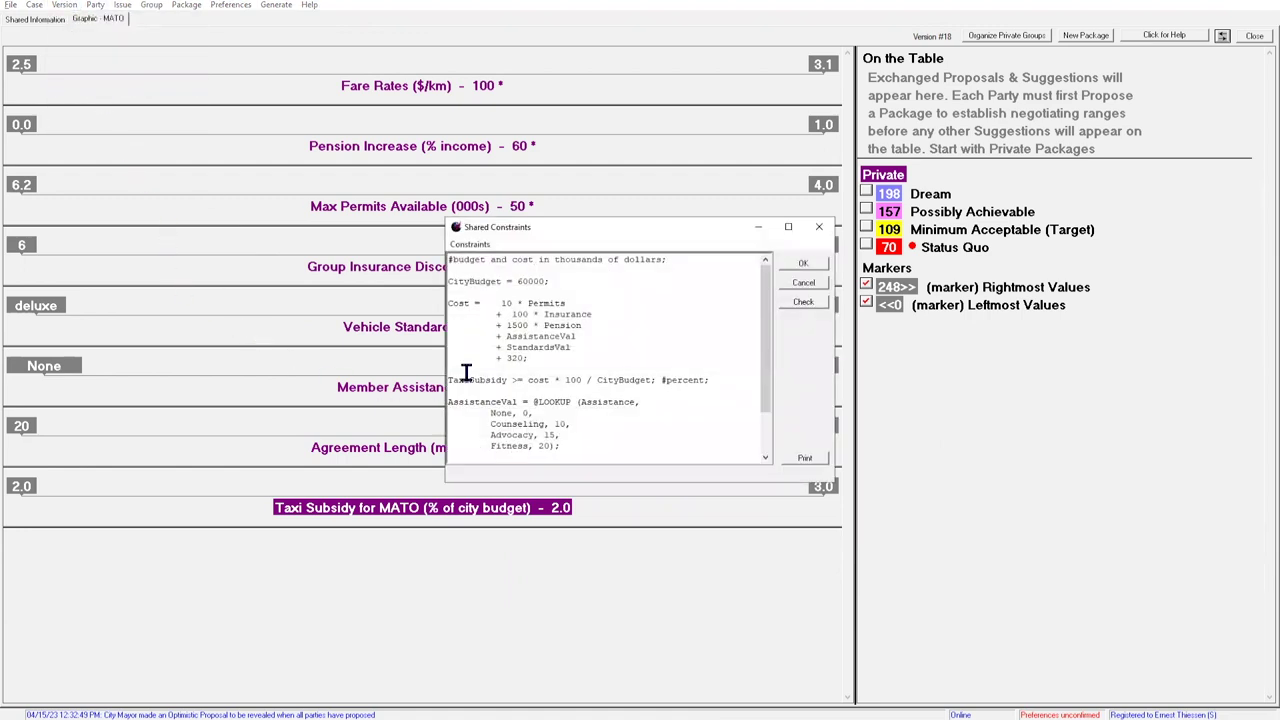
{"action": "left_click_drag", "start_coordinate": [486, 303], "coordinate": [448, 302]}
{"action": "left_click_drag", "start_coordinate": [549, 378], "coordinate": [447, 379]}
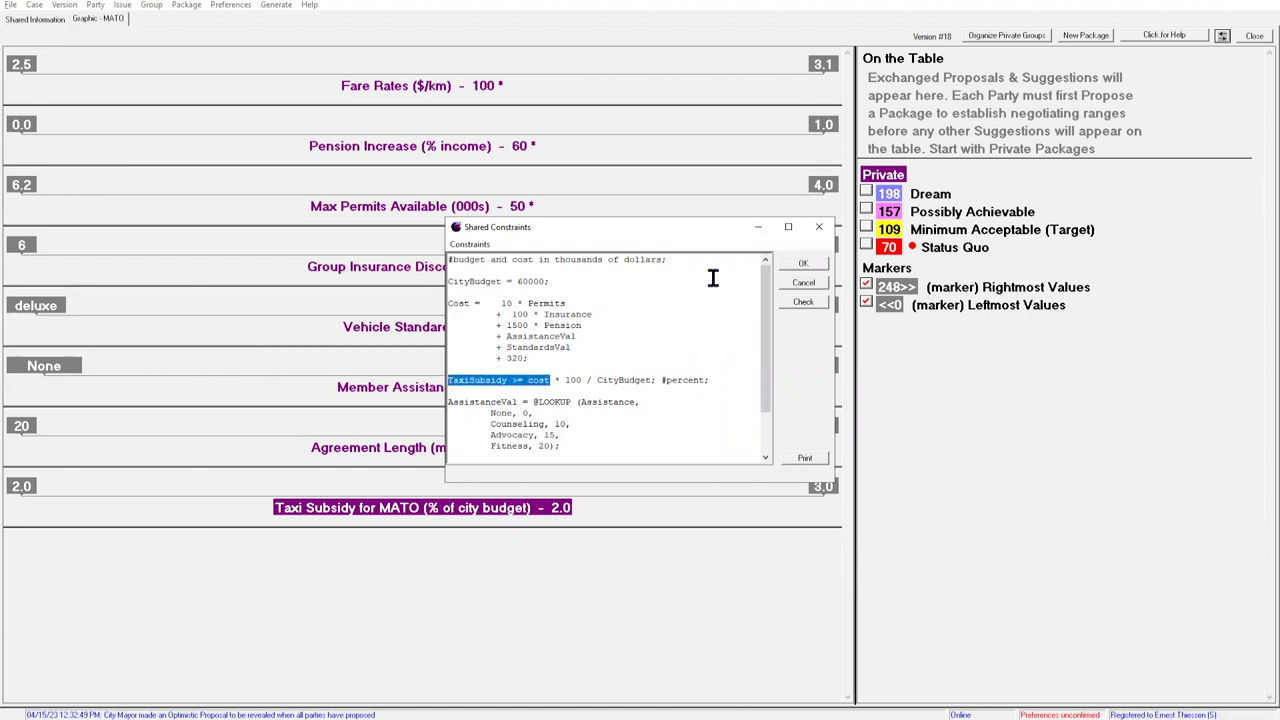
{"action": "left_click", "coordinate": [816, 232]}
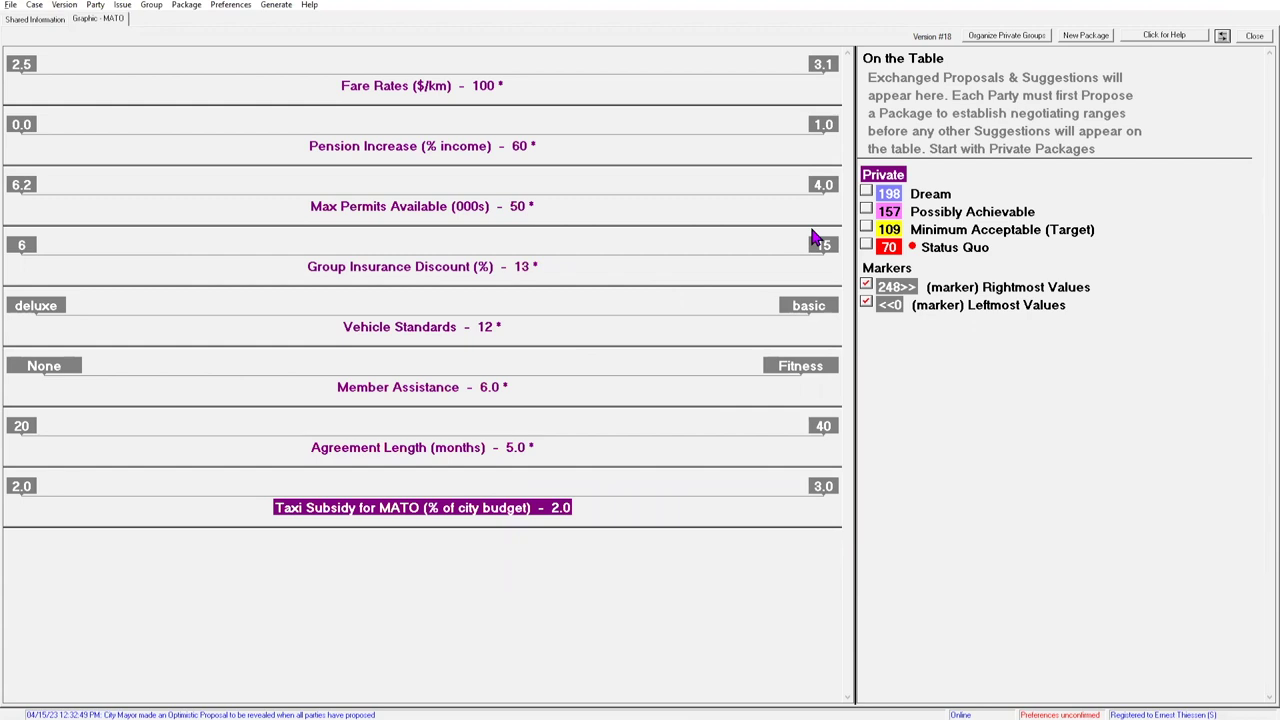
- Display the Status Quo package on the issue scales and shift all ratings so that it rates zero
{"action": "left_click", "coordinate": [866, 247]}
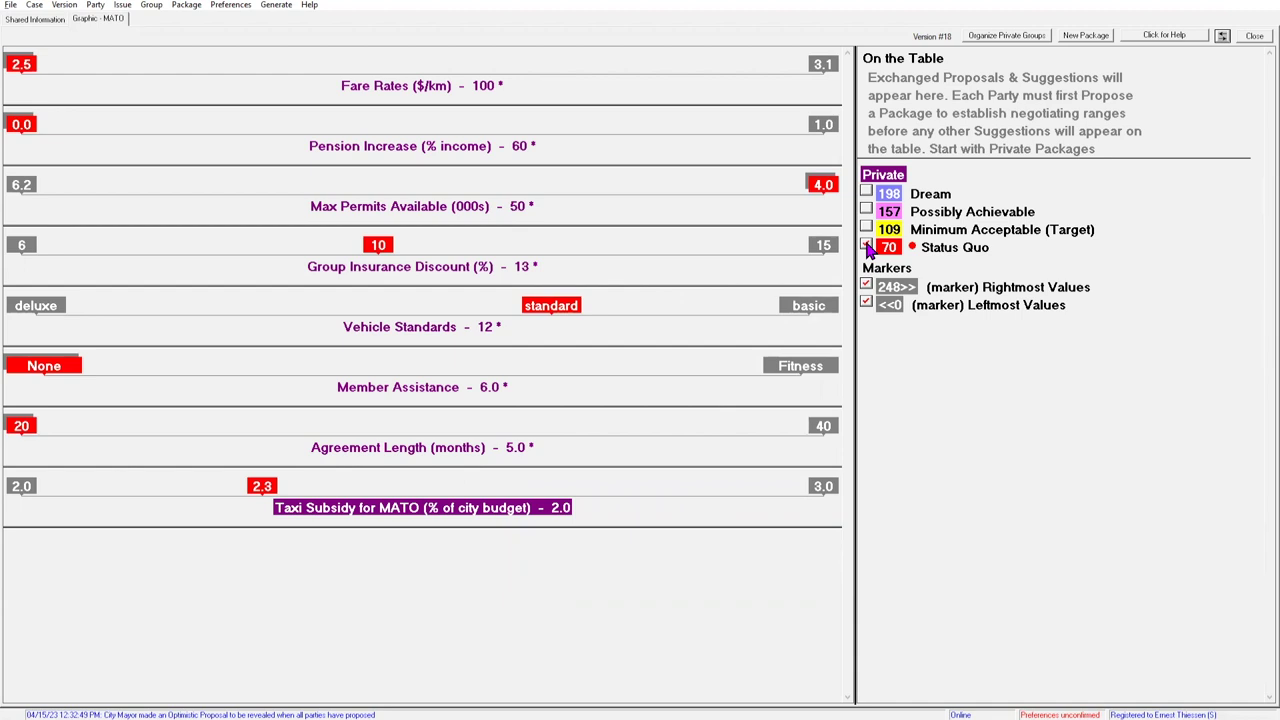
{"action": "right_click", "coordinate": [943, 252]}
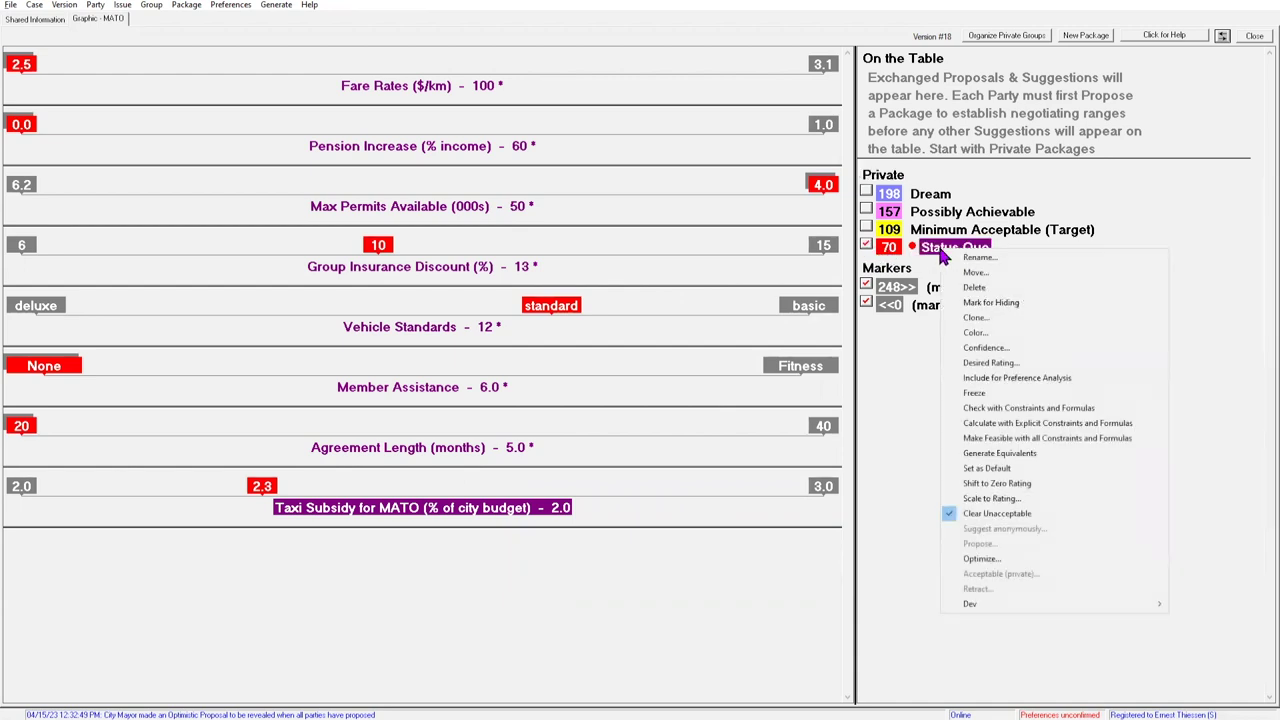
{"action": "left_click", "coordinate": [983, 483]}
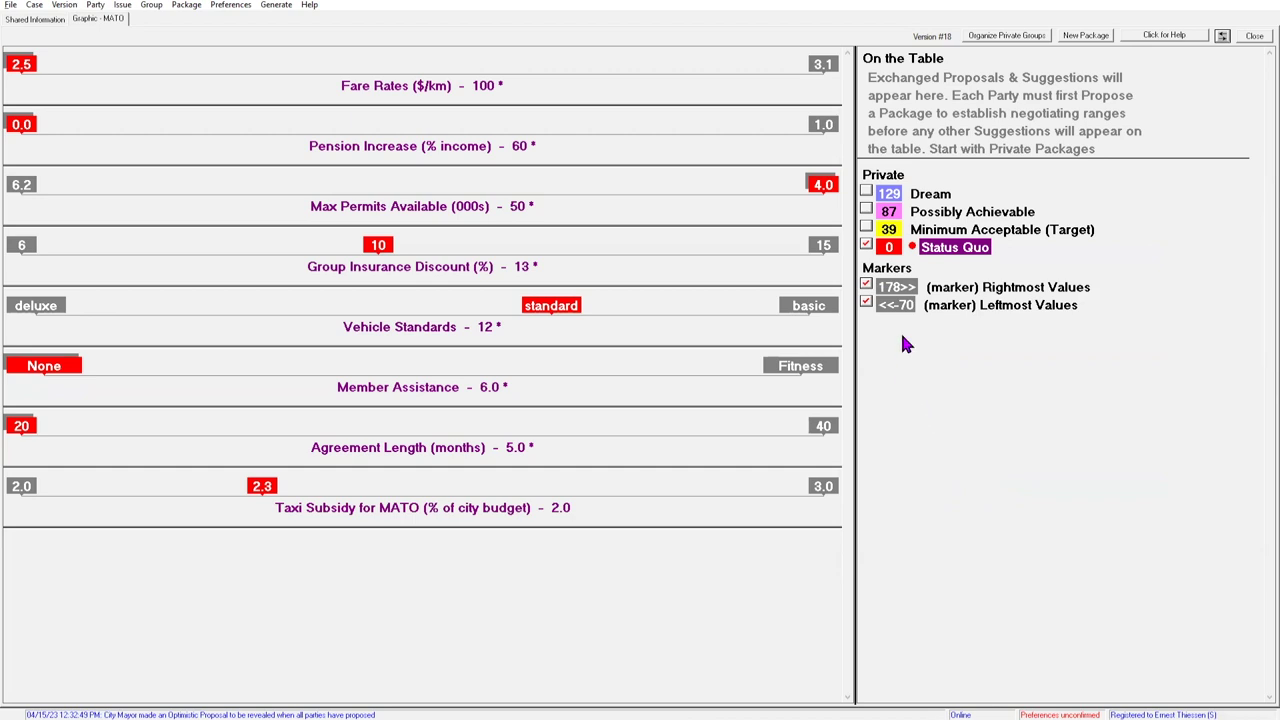
- Display the private packages Dream, Possibly Achievable and Minimum Acceptable (Target) alongside the Status Quo
{"action": "left_click", "coordinate": [866, 193]}
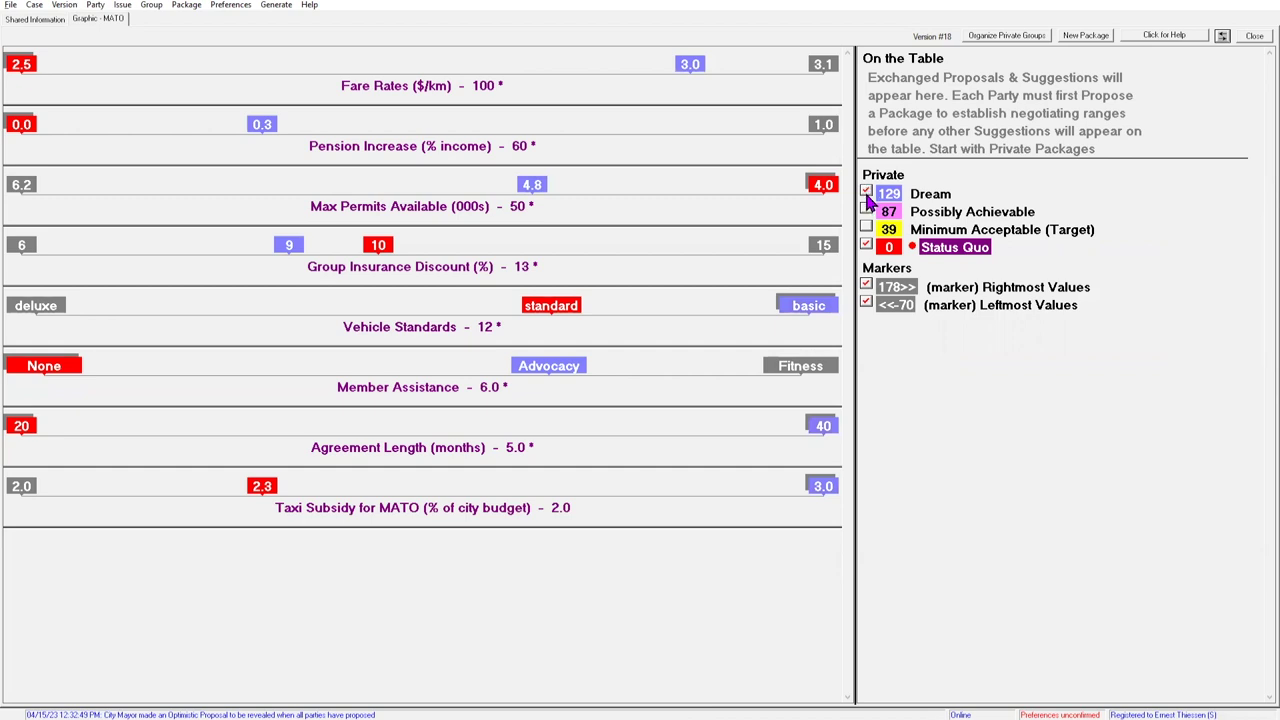
{"action": "left_click", "coordinate": [866, 212]}
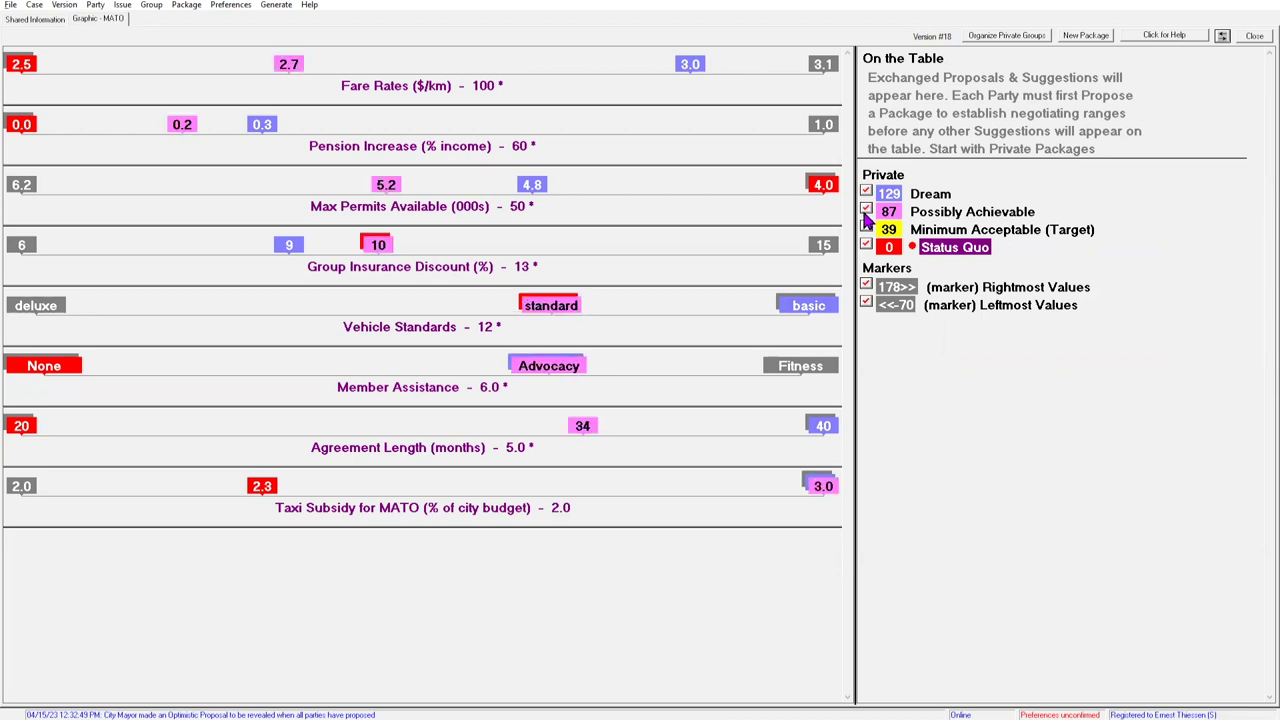
{"action": "left_click", "coordinate": [866, 229]}
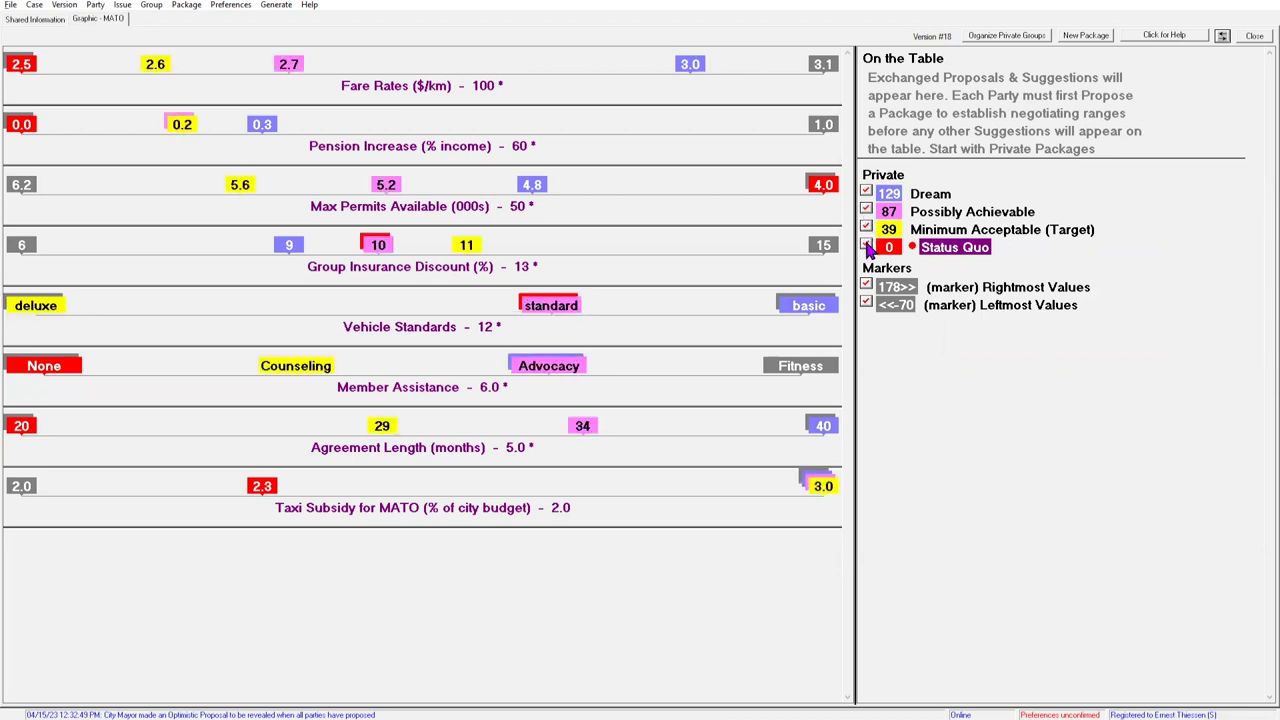
- Hide the Status Quo, Possibly Achievable and Minimum Acceptable (Target) packages, leaving only Dream displayed
{"action": "left_click", "coordinate": [866, 246]}
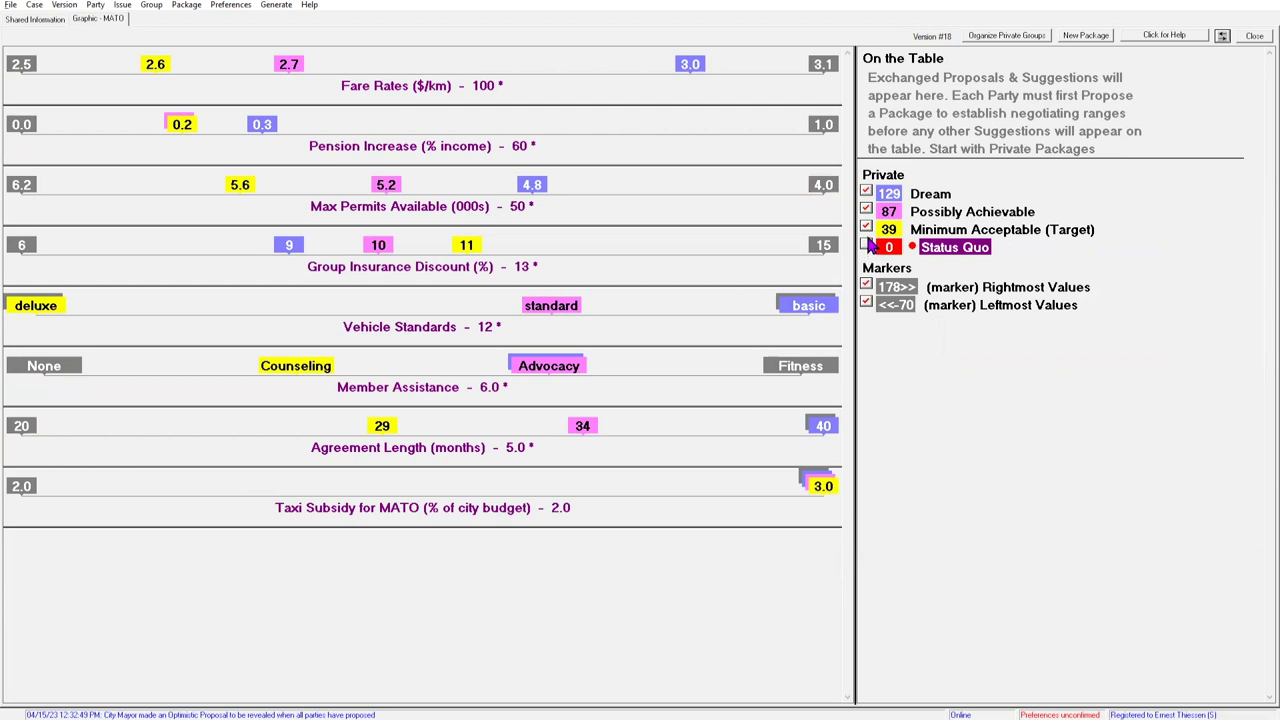
{"action": "left_click", "coordinate": [866, 211]}
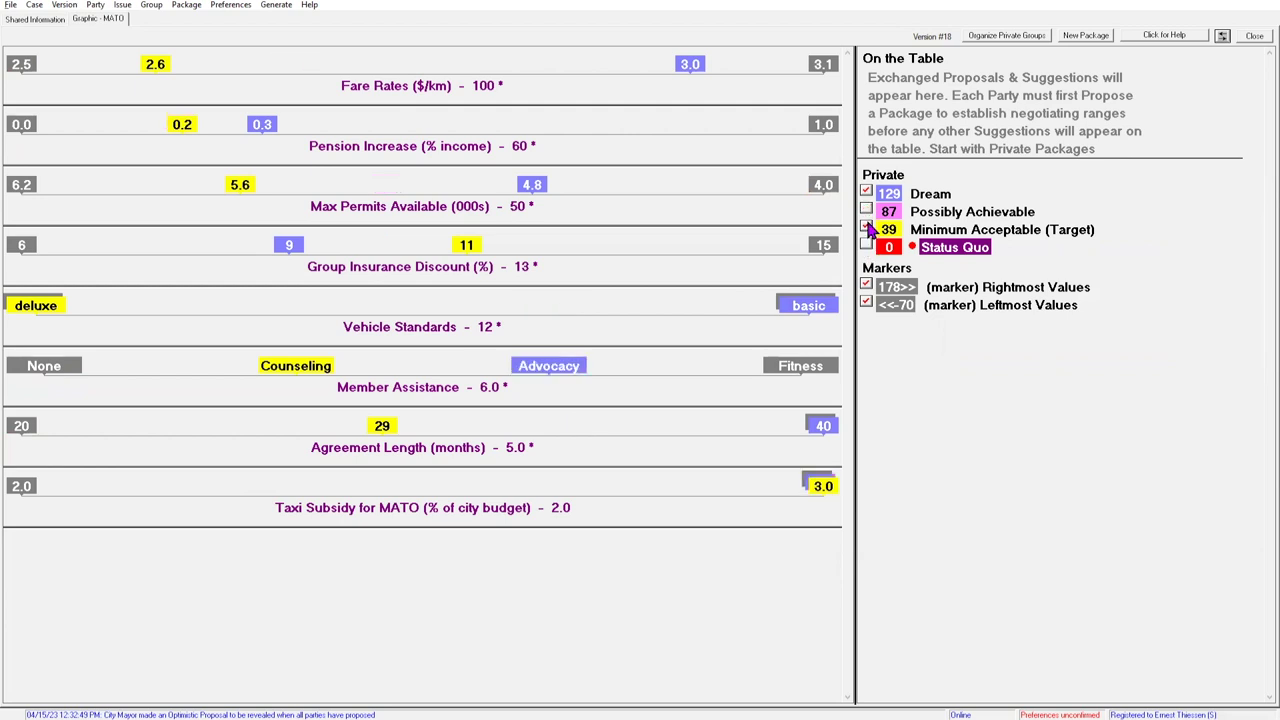
{"action": "left_click", "coordinate": [866, 229]}
- Propose the private Dream package as MATO's opening proposal and confirm it
{"action": "right_click", "coordinate": [929, 195]}
{"action": "left_click", "coordinate": [965, 489]}
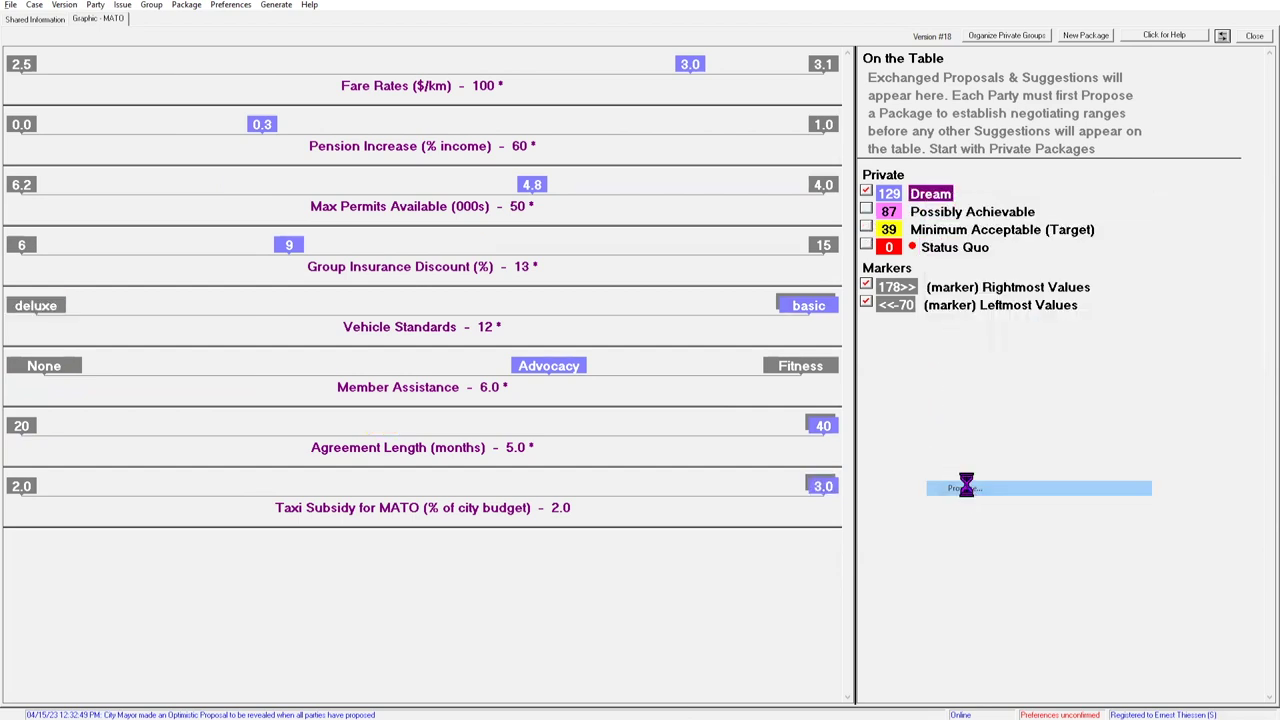
{"action": "left_click", "coordinate": [650, 404]}
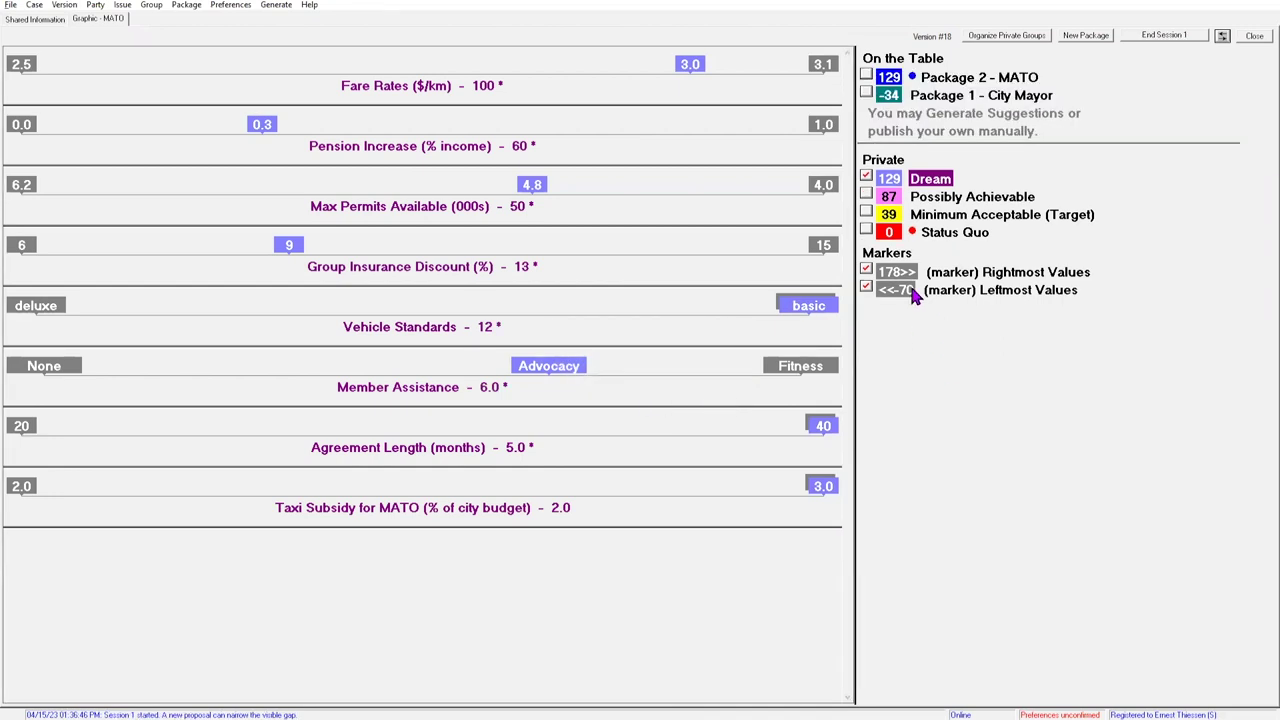
- Hide the Dream package and display the MATO and City Mayor proposals together on the issue scales
{"action": "left_click", "coordinate": [866, 178]}
{"action": "left_click", "coordinate": [866, 74]}
{"action": "left_click", "coordinate": [867, 92]}
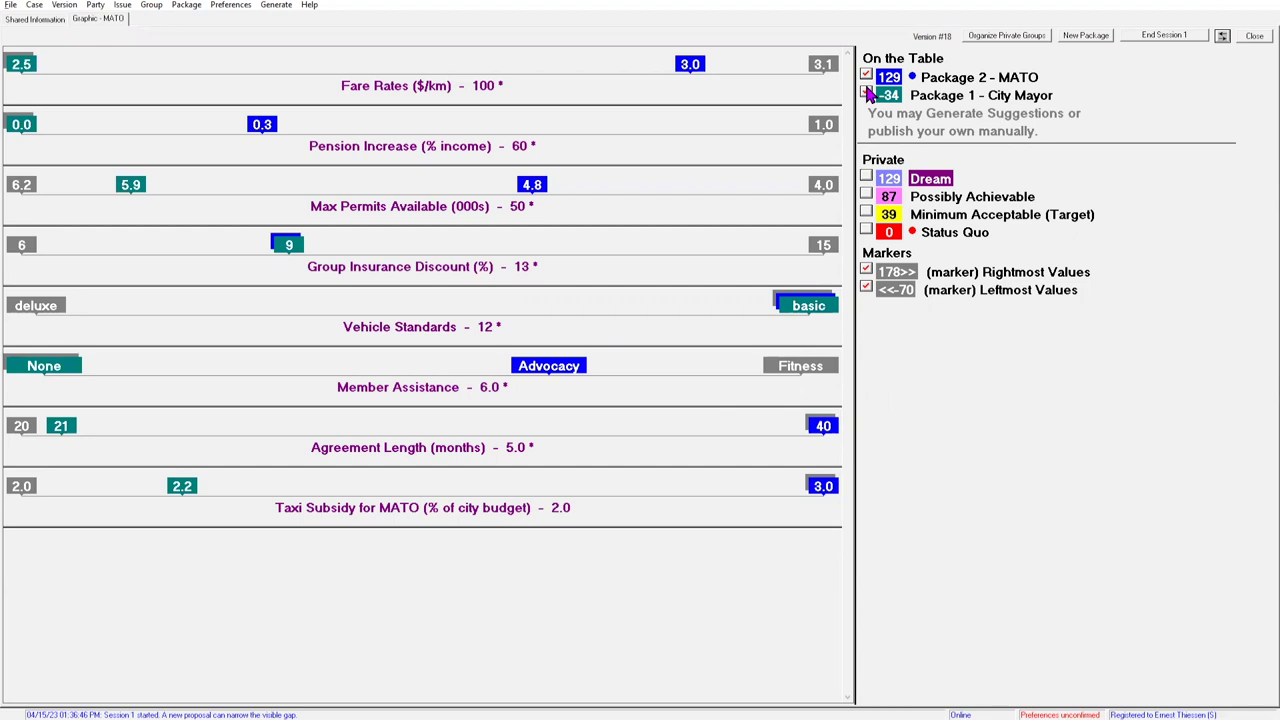
- Generate new suggestions from the two parties' proposals on the table
{"action": "left_click", "coordinate": [278, 6]}
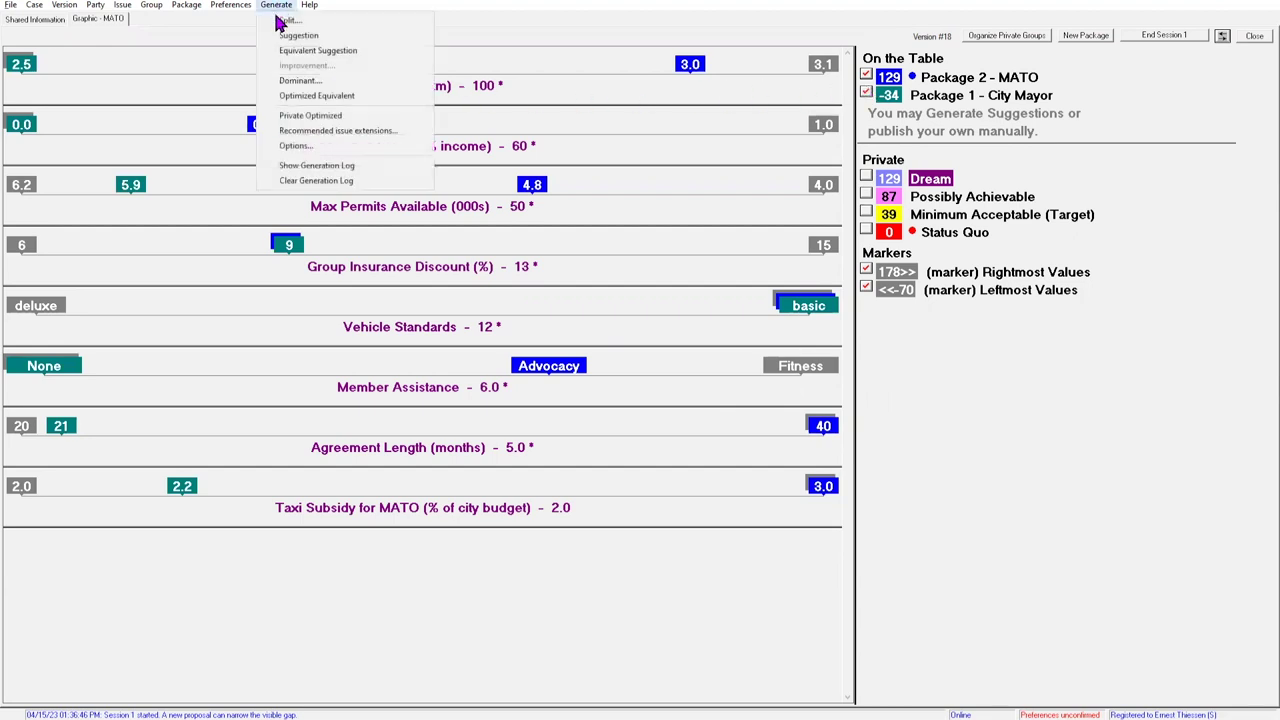
{"action": "key", "text": "Escape"}
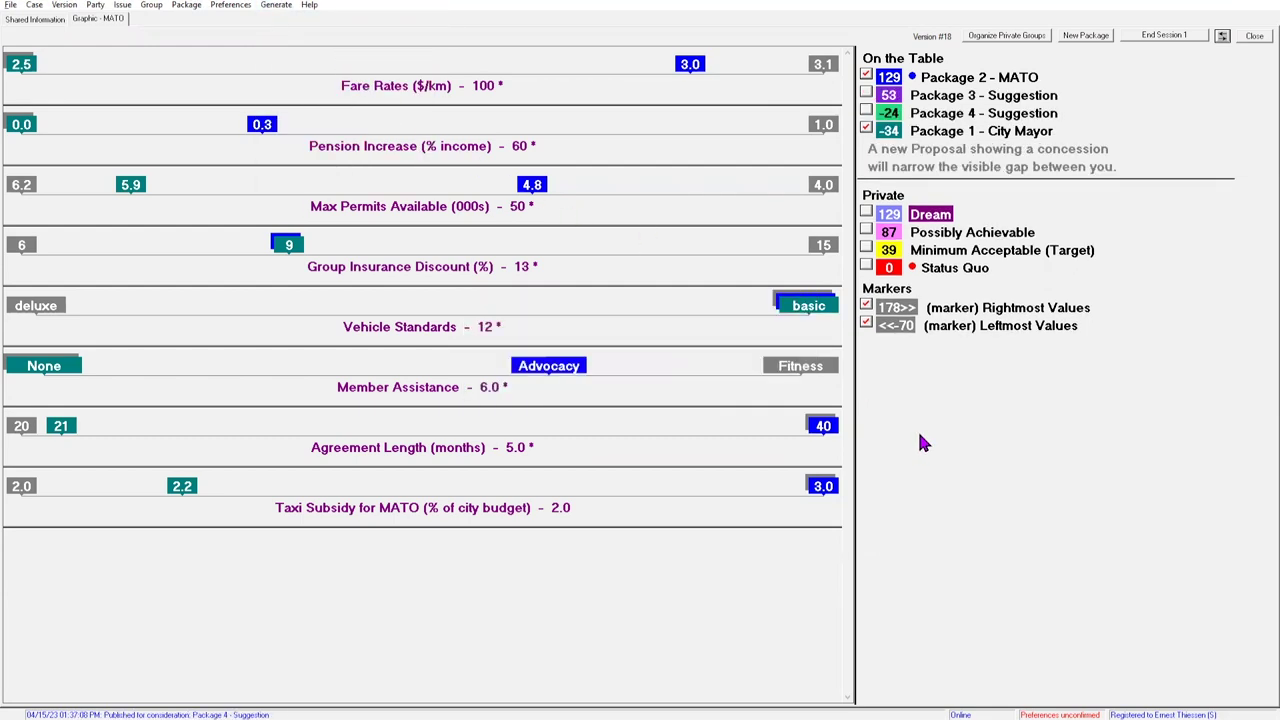
- Compare the Package 3 suggestion with Minimum Acceptable (Target), hiding both the MATO and City Mayor proposals
{"action": "left_click", "coordinate": [866, 92]}
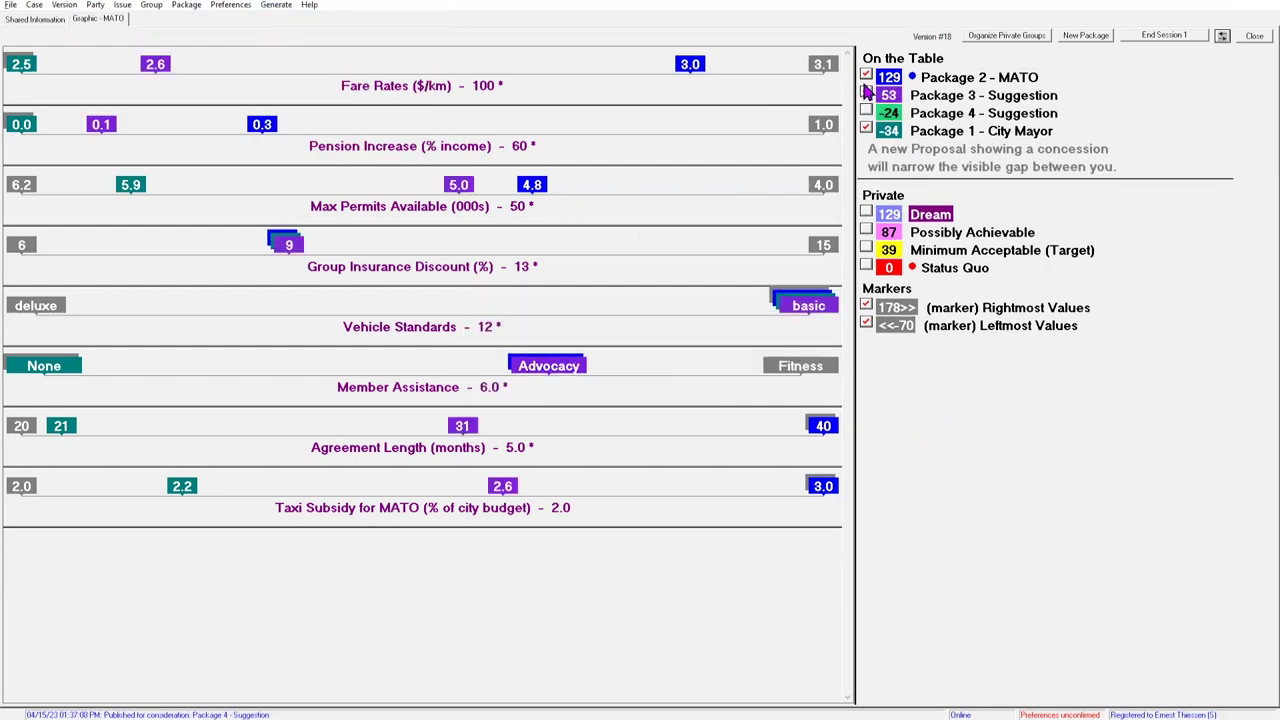
{"action": "left_click", "coordinate": [866, 74]}
{"action": "left_click", "coordinate": [866, 128]}
{"action": "left_click", "coordinate": [866, 250]}
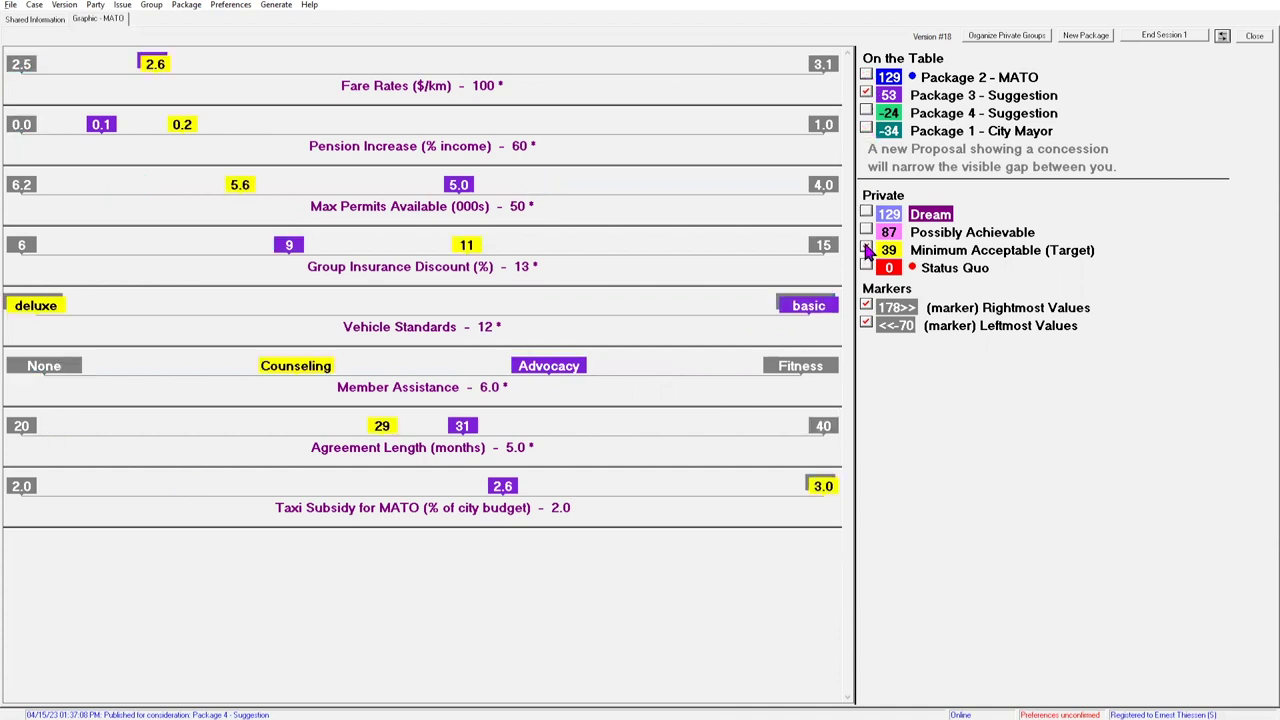
- Accept the Package 3 suggestion on the table as MATO and confirm the acceptance
{"action": "right_click", "coordinate": [928, 95]}
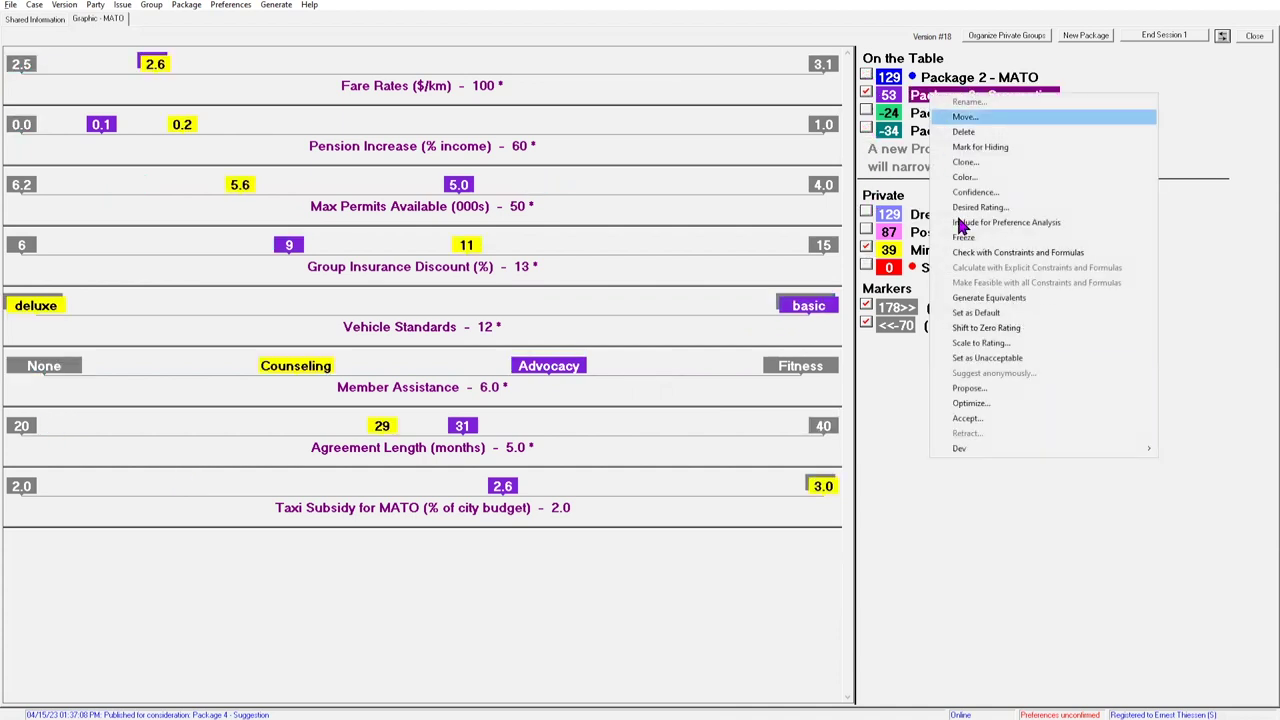
{"action": "left_click", "coordinate": [963, 418]}
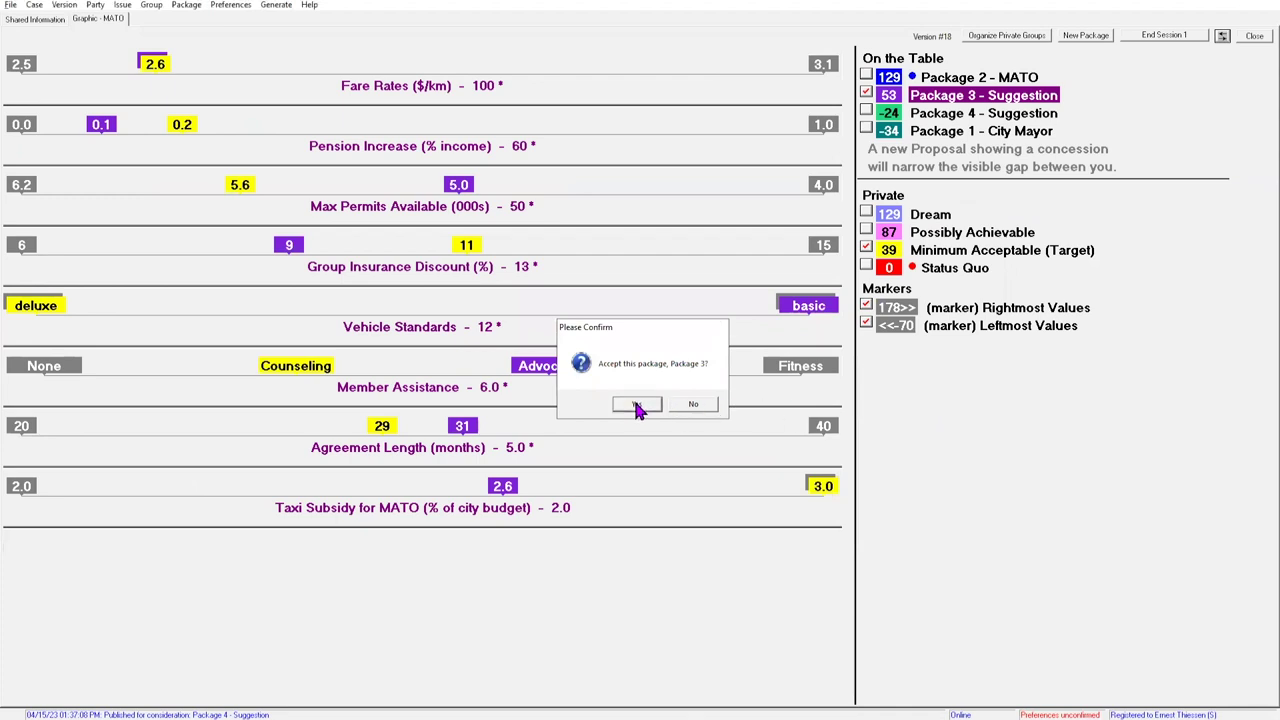
{"action": "left_click", "coordinate": [637, 404]}
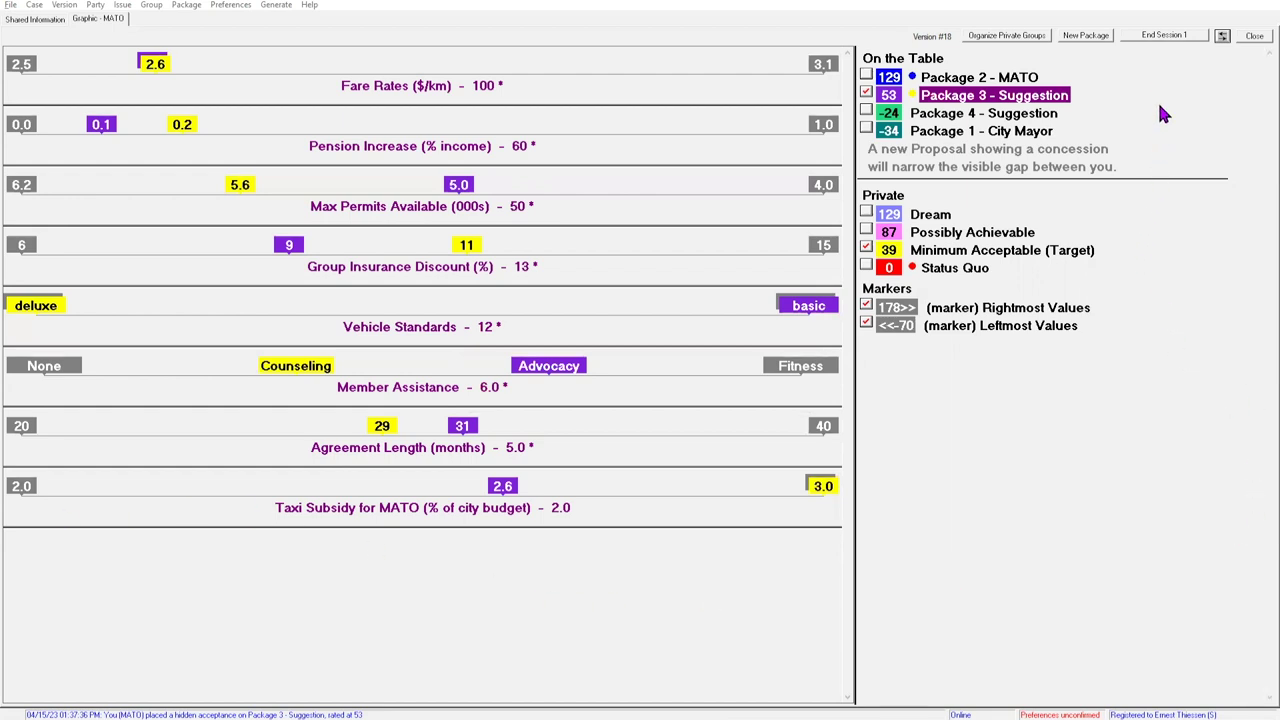
- Request the end of session 1, confirm it, and dismiss the resulting message
{"action": "left_click", "coordinate": [1158, 34]}
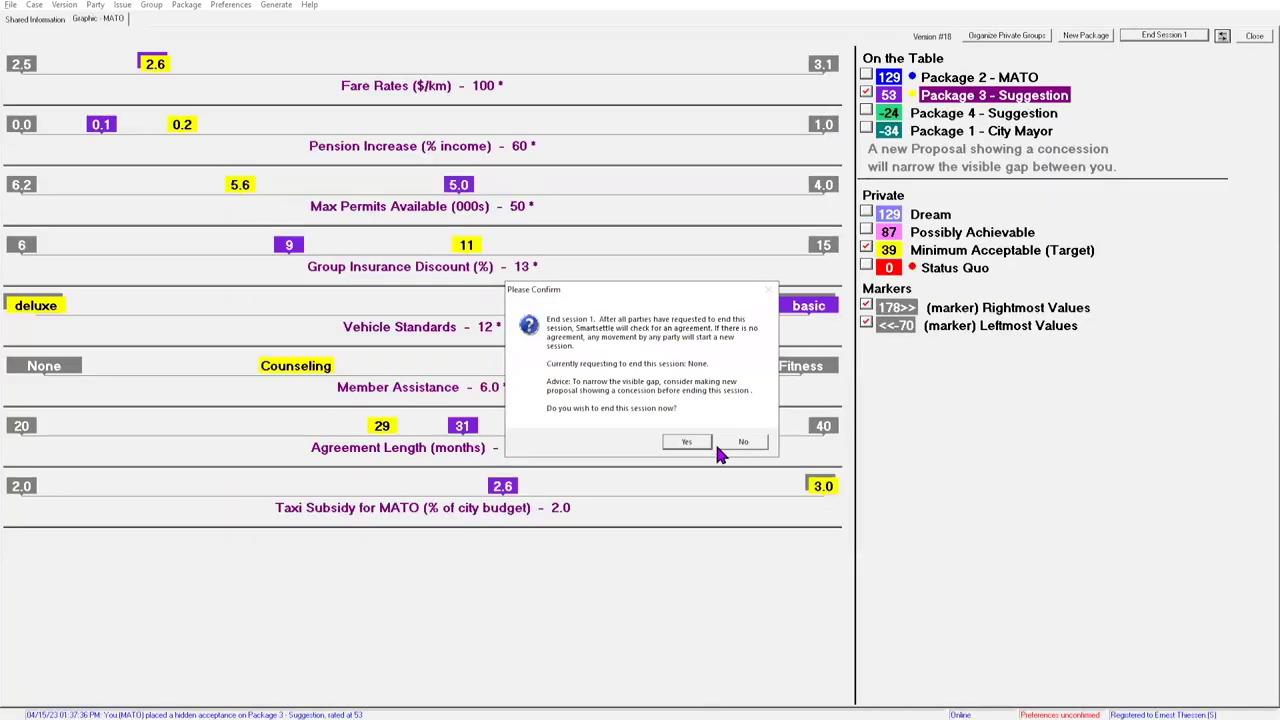
{"action": "left_click", "coordinate": [683, 443]}
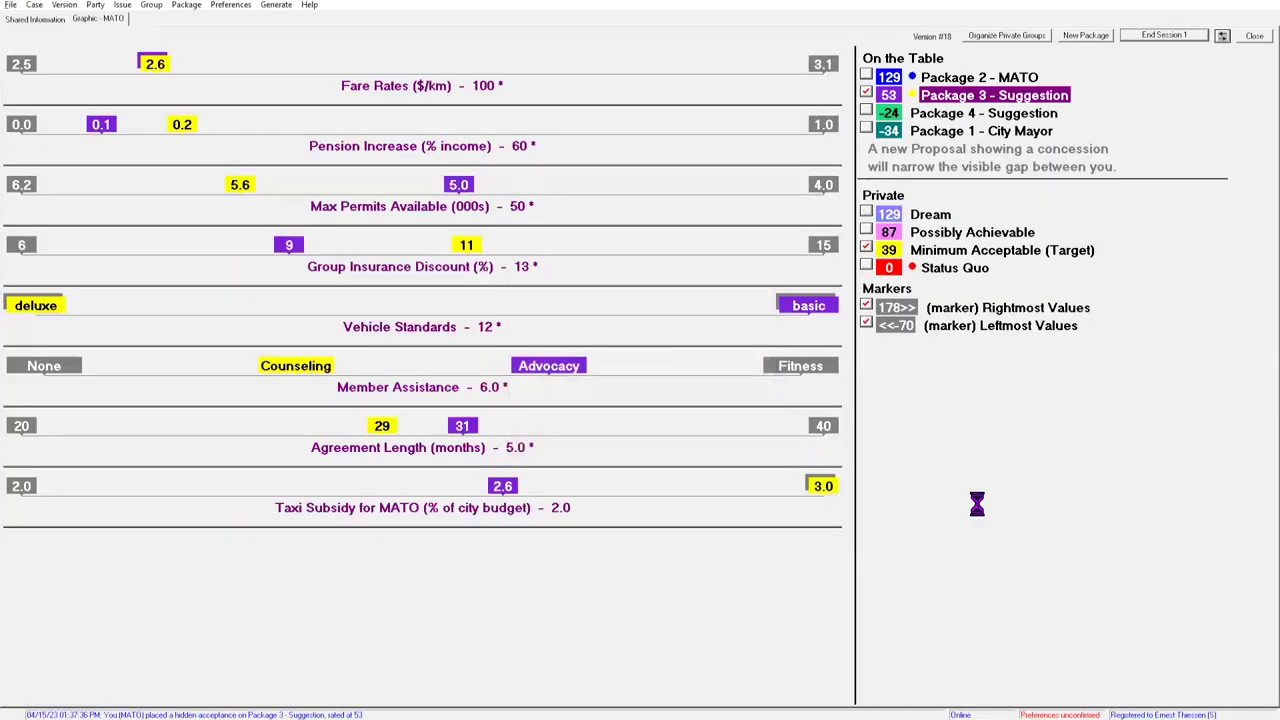
{"action": "left_click", "coordinate": [739, 403]}
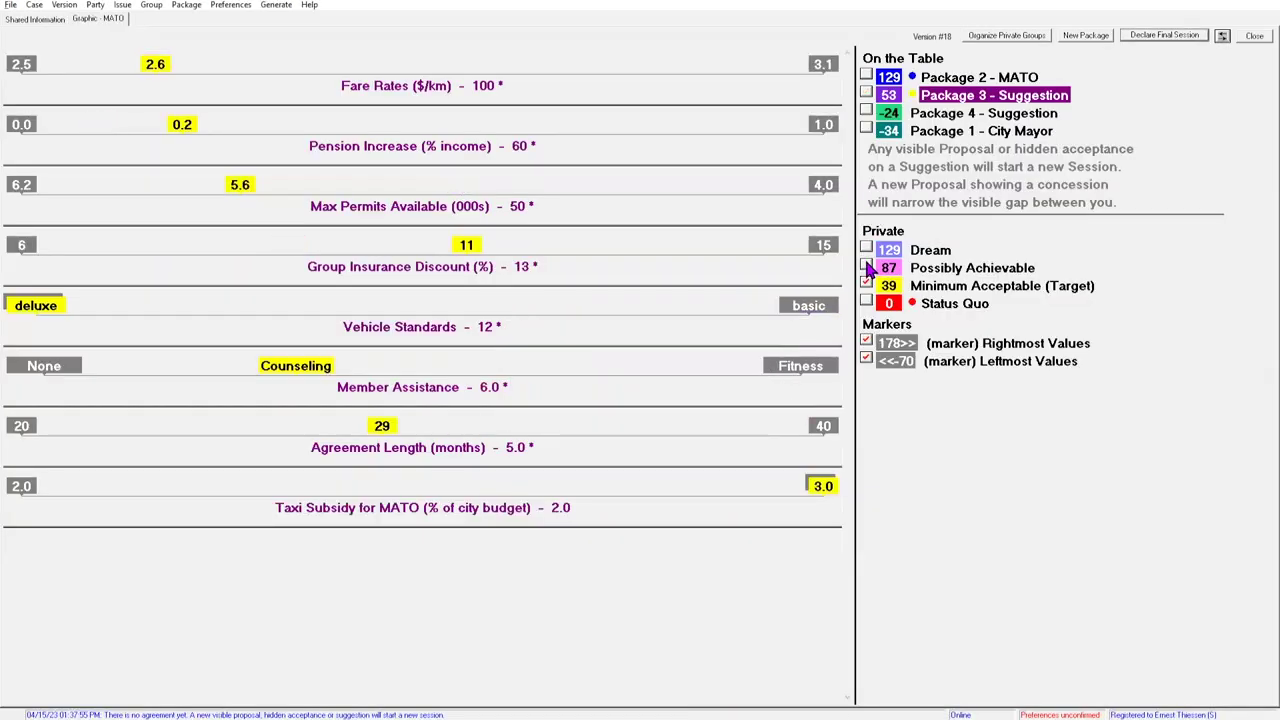
- Display Possibly Achievable instead of Minimum Acceptable (Target) and submit it as MATO's new proposal
{"action": "left_click", "coordinate": [865, 264]}
{"action": "left_click", "coordinate": [866, 283]}
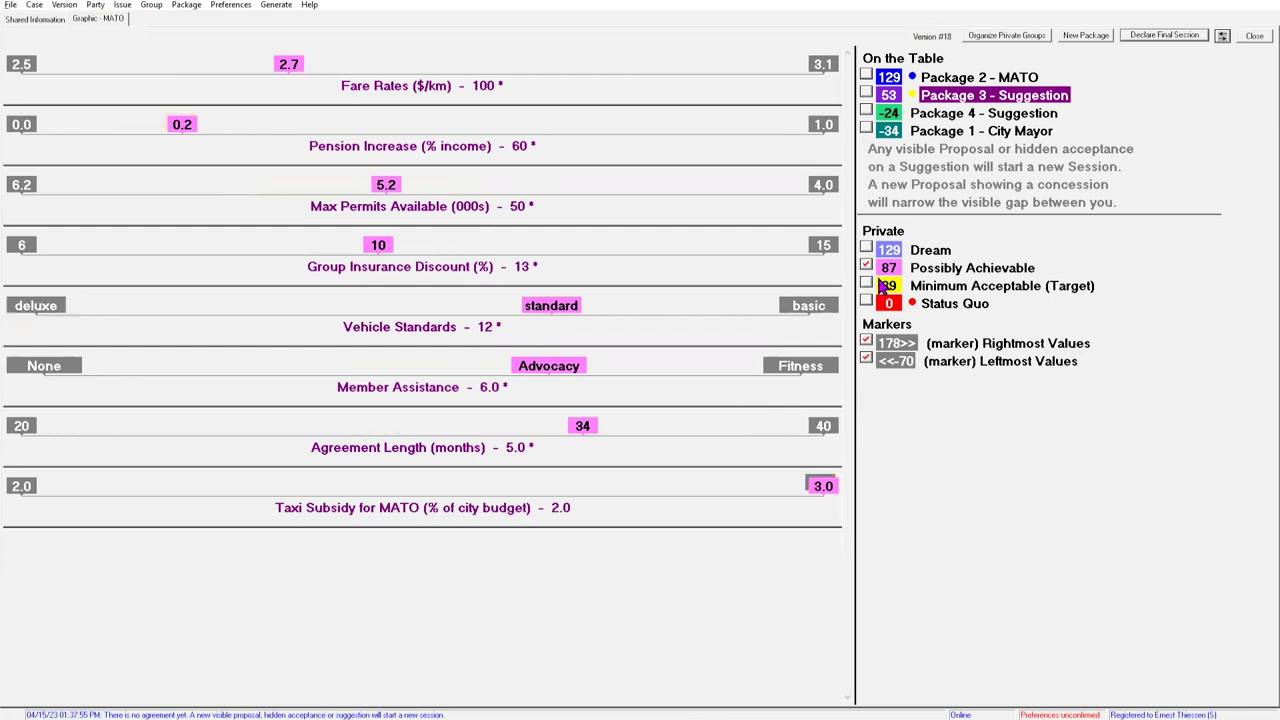
{"action": "right_click", "coordinate": [952, 277]}
{"action": "left_click", "coordinate": [967, 540]}
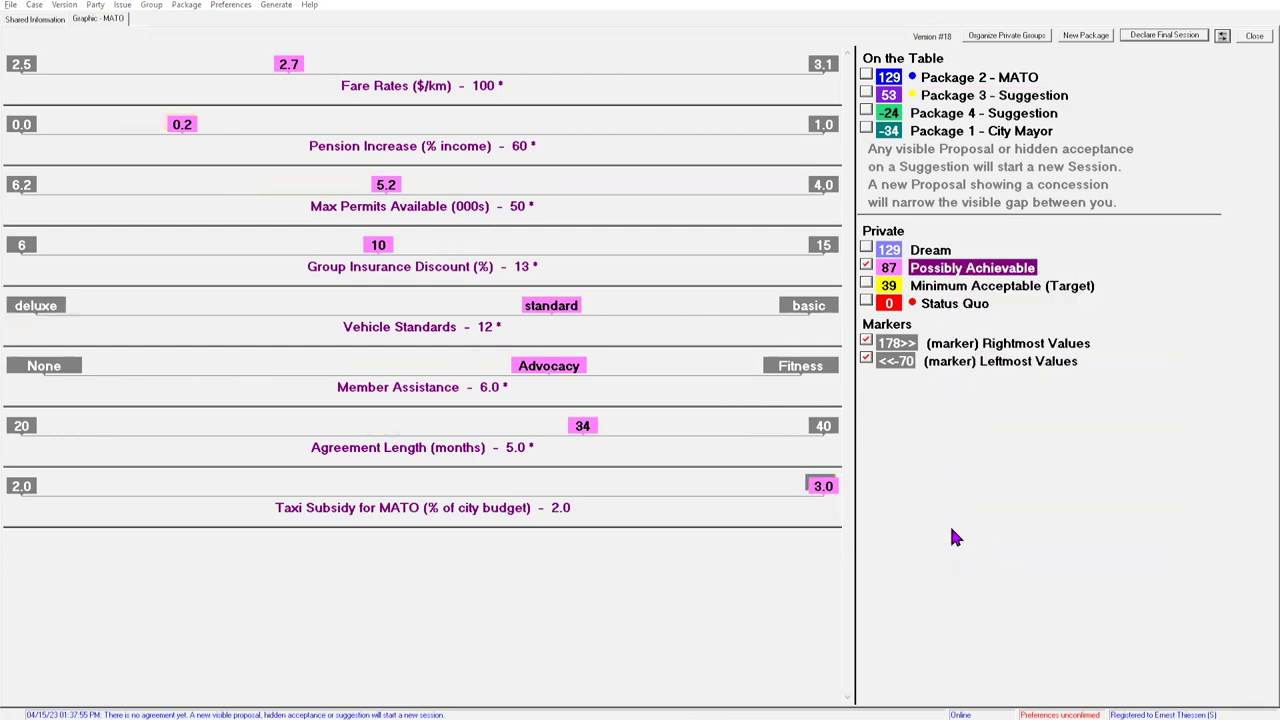
{"action": "left_click", "coordinate": [702, 404]}
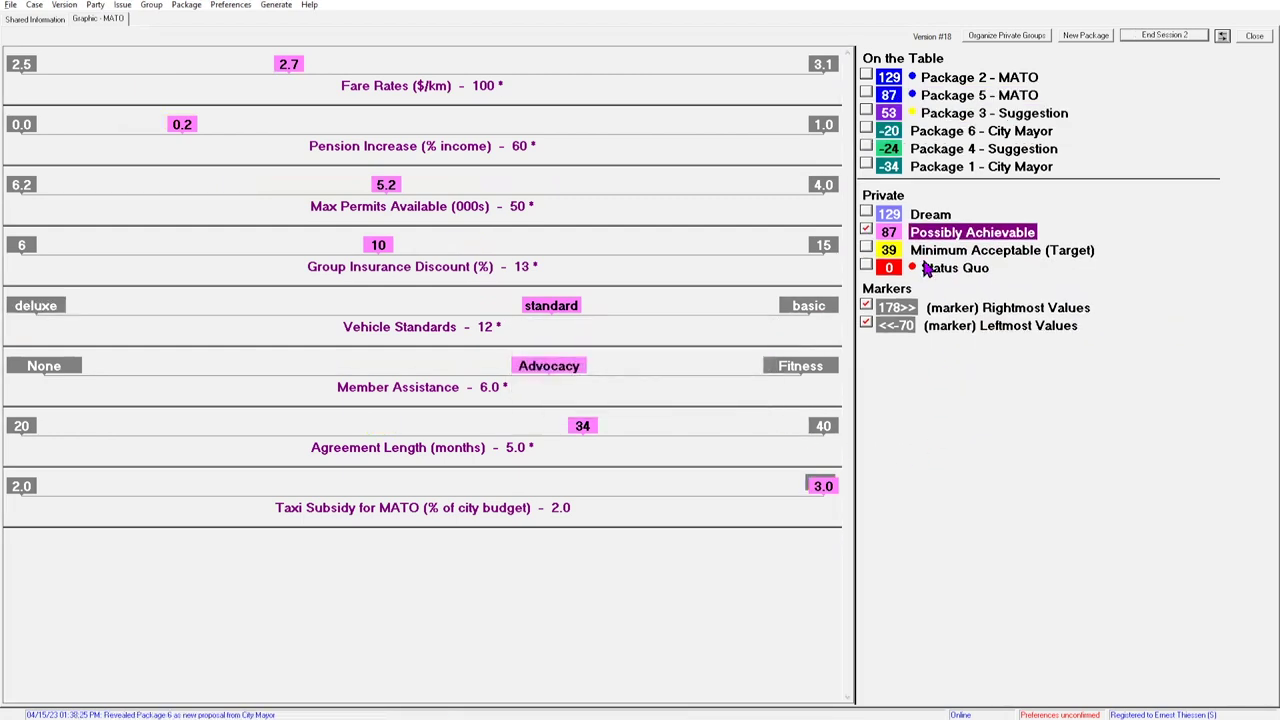
- Compare MATO's Package 5 and the City Mayor's Package 6 with Minimum Acceptable (Target), hiding Possibly Achievable
{"action": "left_click", "coordinate": [866, 94]}
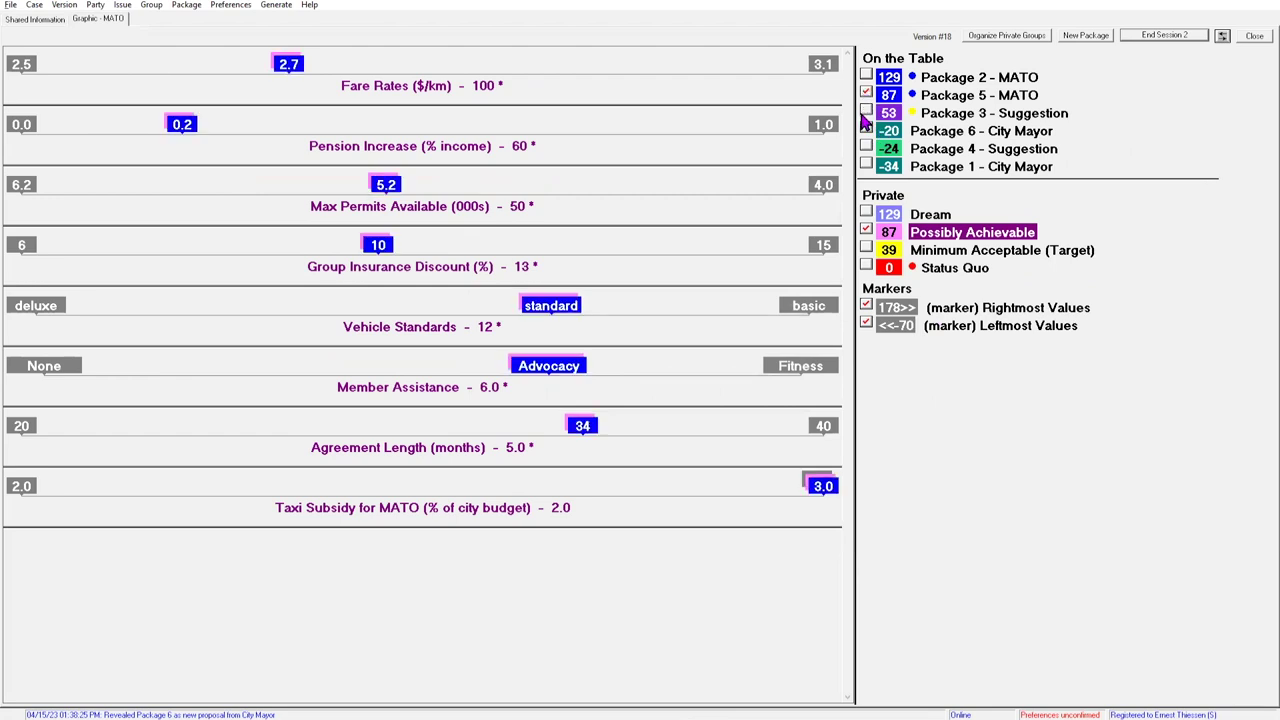
{"action": "left_click", "coordinate": [866, 130]}
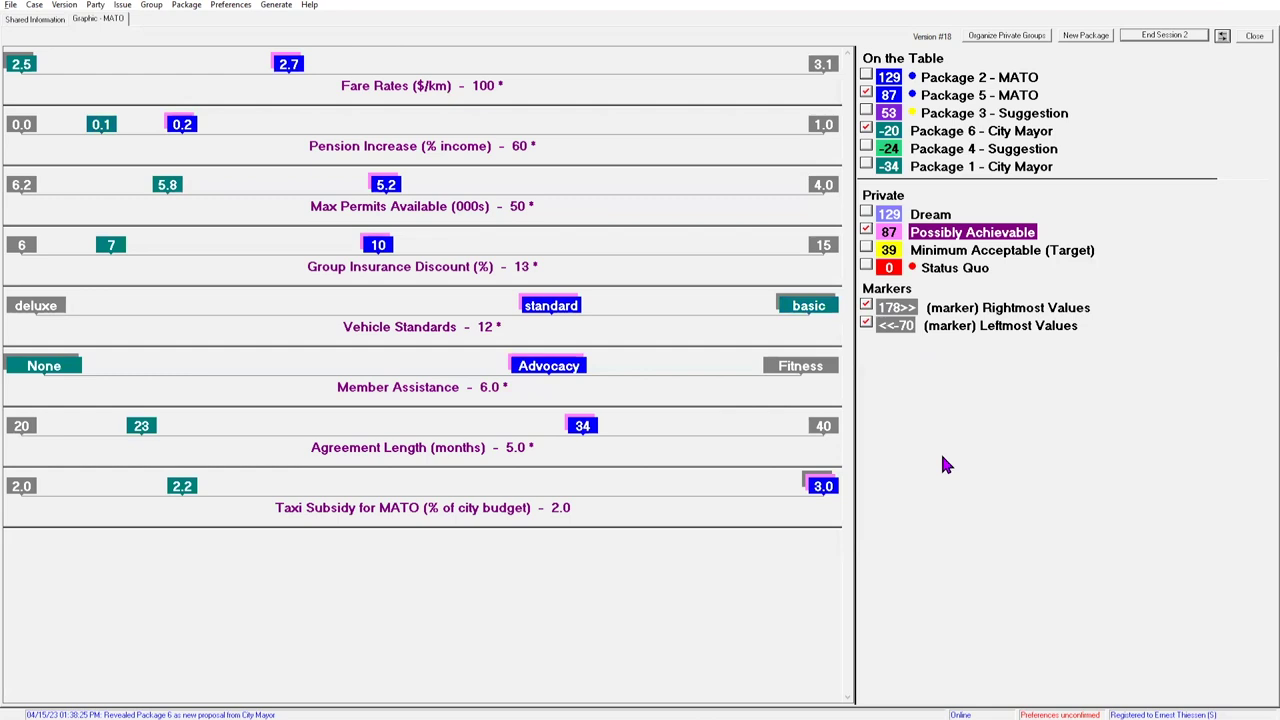
{"action": "left_click", "coordinate": [866, 231]}
{"action": "left_click", "coordinate": [866, 249]}
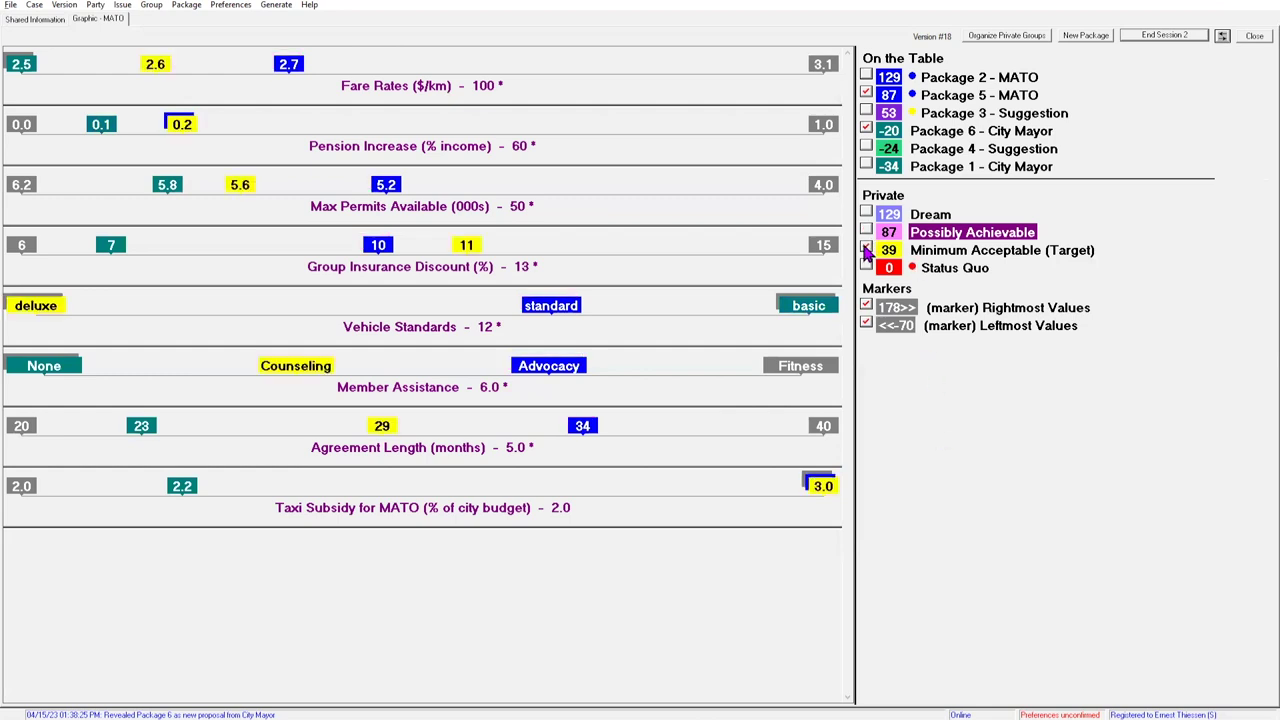
- Hide Packages 5 and 6 and anonymously suggest the private Minimum Acceptable (Target) package
{"action": "left_click", "coordinate": [866, 130]}
{"action": "left_click", "coordinate": [866, 94]}
{"action": "right_click", "coordinate": [955, 250]}
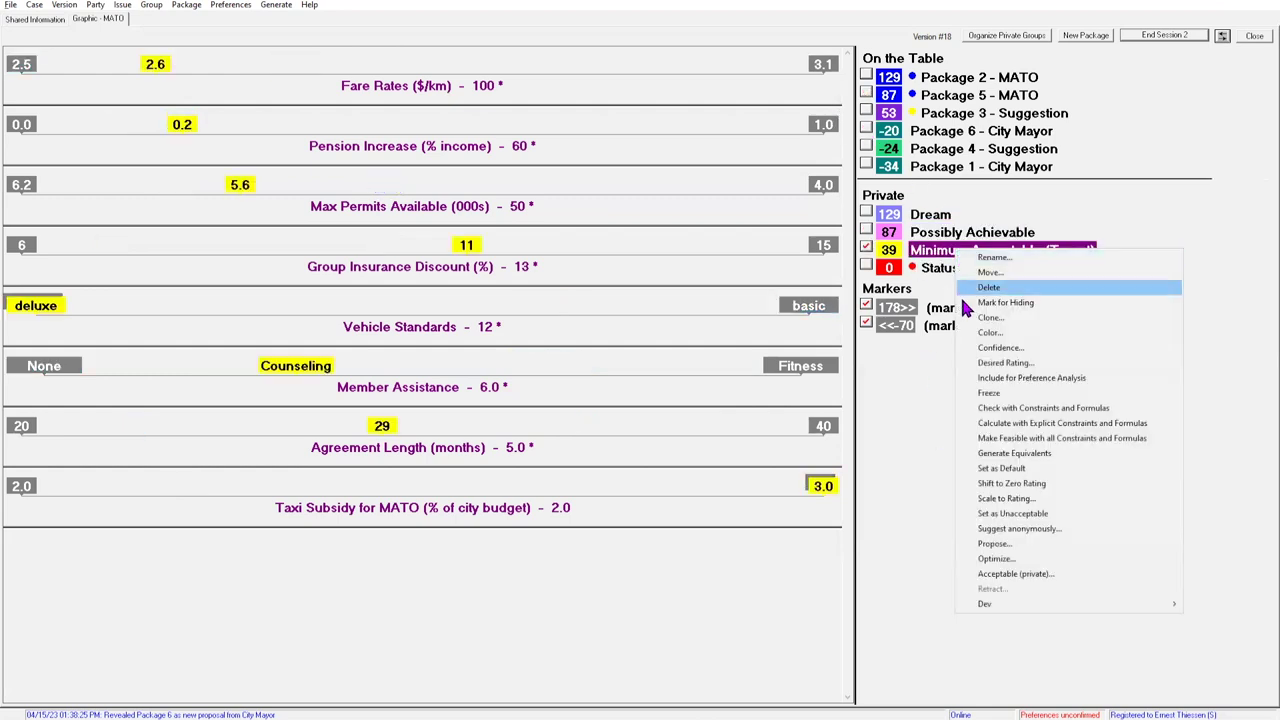
{"action": "left_click", "coordinate": [1005, 530]}
{"action": "left_click", "coordinate": [695, 404]}
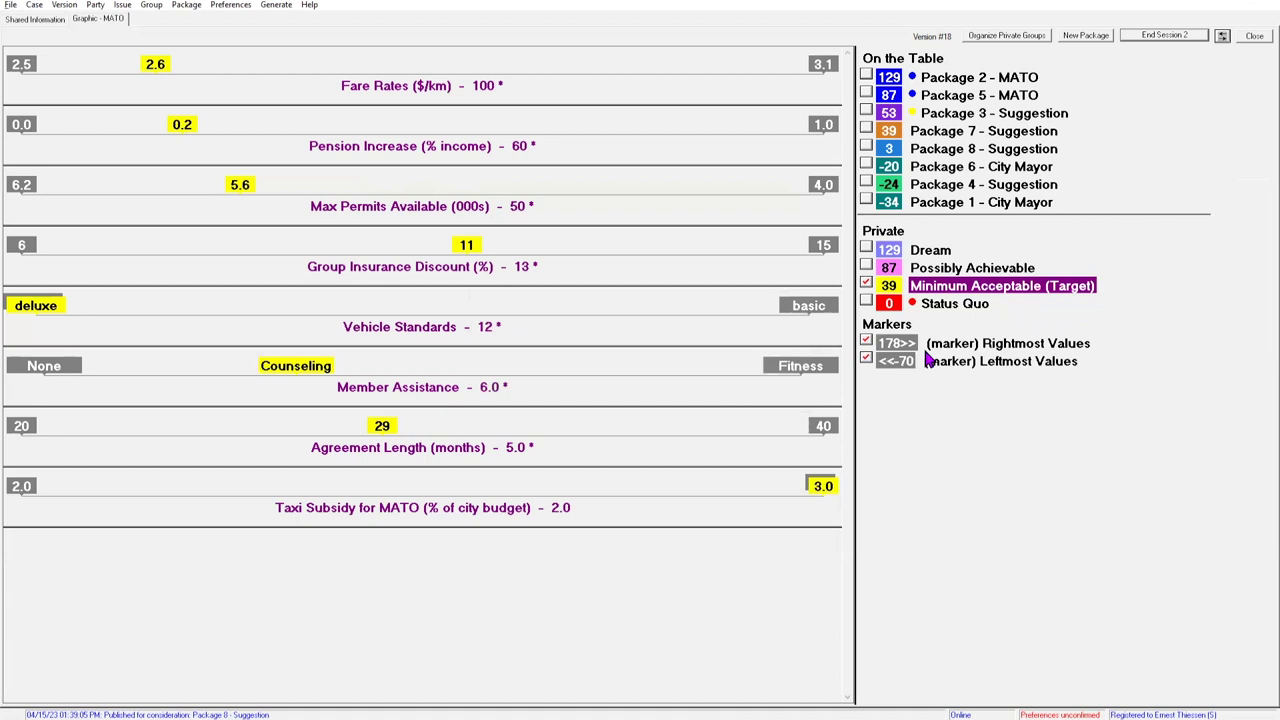
- Display the Package 7 suggestion on the issue scales and accept it as MATO
{"action": "left_click", "coordinate": [866, 132]}
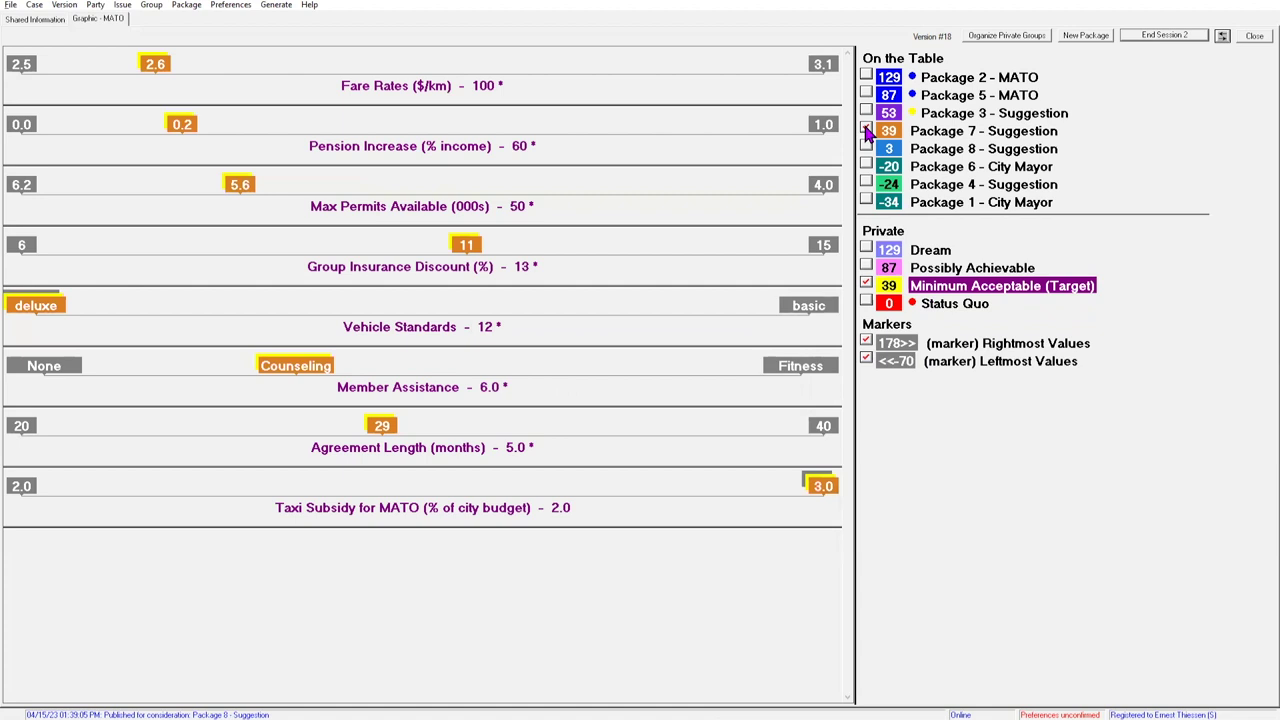
{"action": "right_click", "coordinate": [936, 131]}
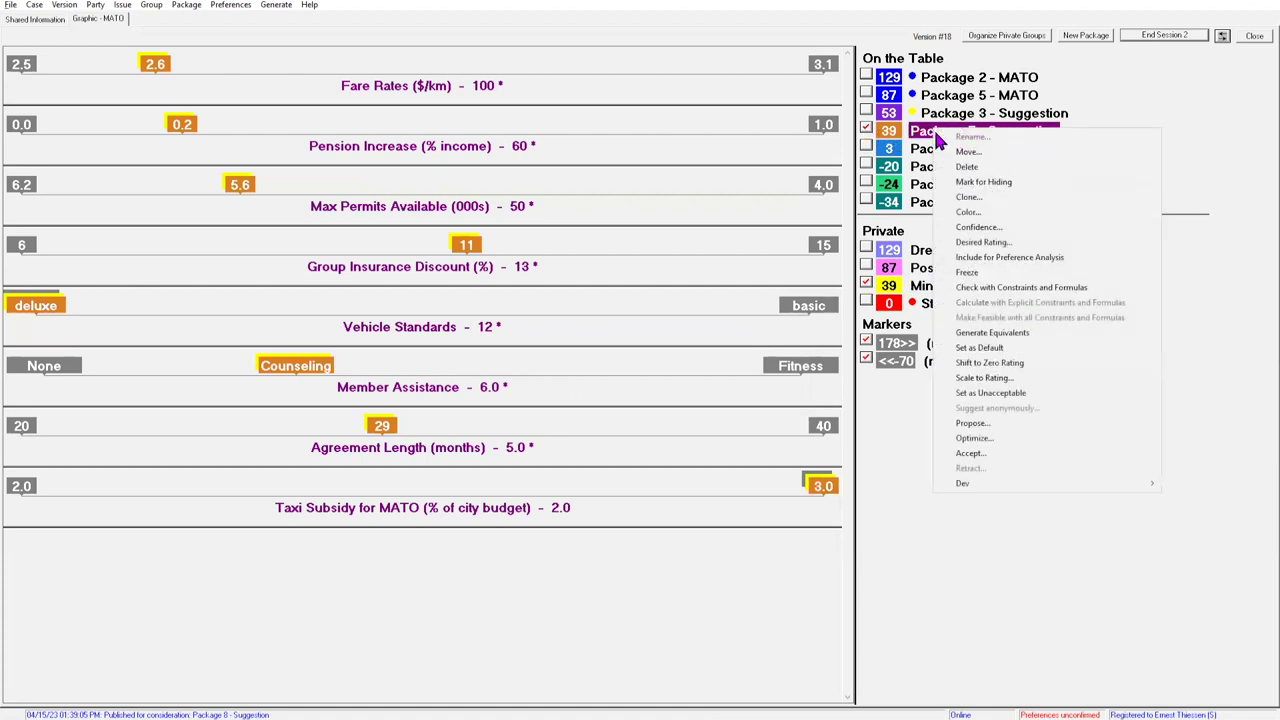
{"action": "left_click", "coordinate": [972, 456]}
{"action": "left_click", "coordinate": [699, 404]}
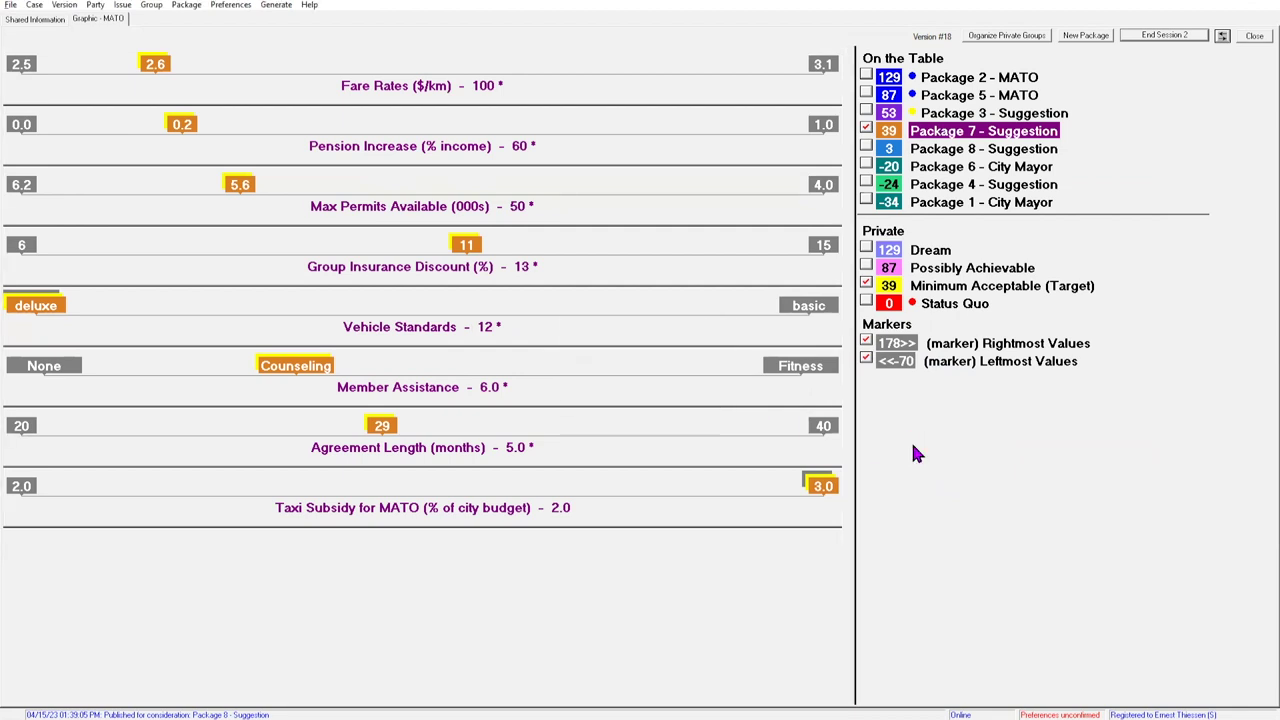
- Request the end of session 2 and confirm it
{"action": "left_click", "coordinate": [1161, 38]}
{"action": "left_click", "coordinate": [690, 425]}
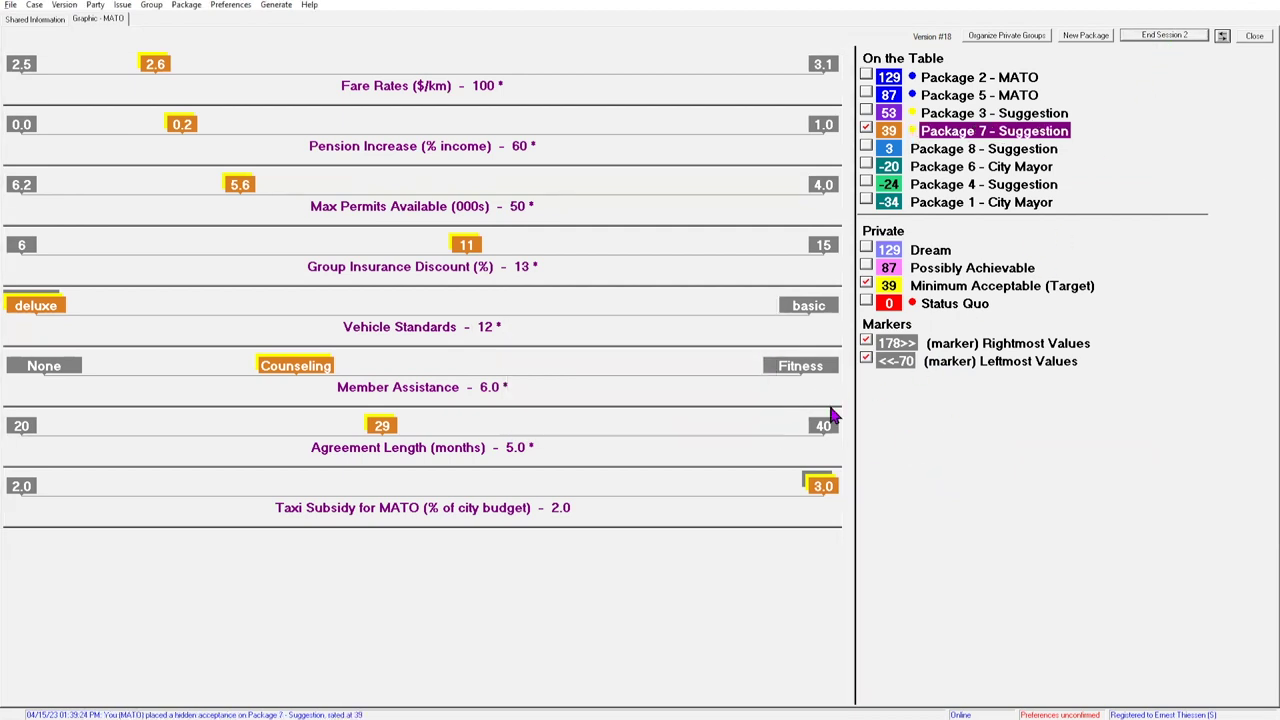